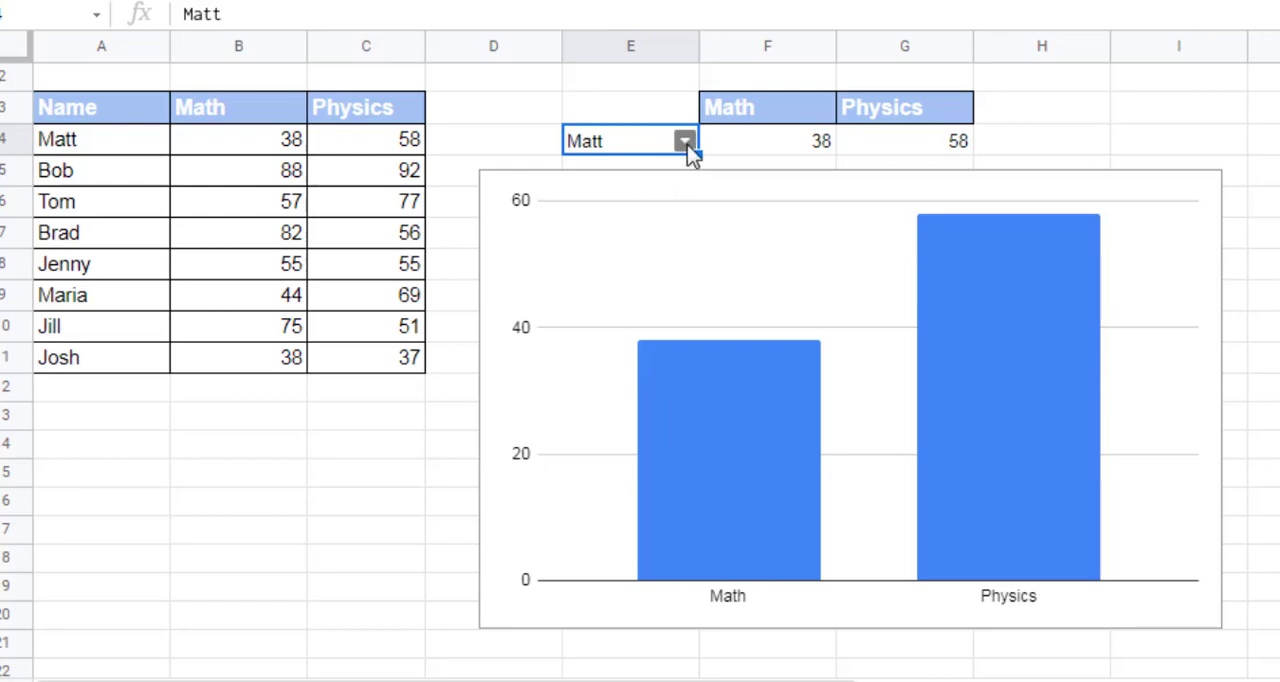
# Step: Preview how the finished chart reacts by picking the last student from the drop-down in E4
pyautogui.click(686, 143)
pyautogui.click(596, 424)
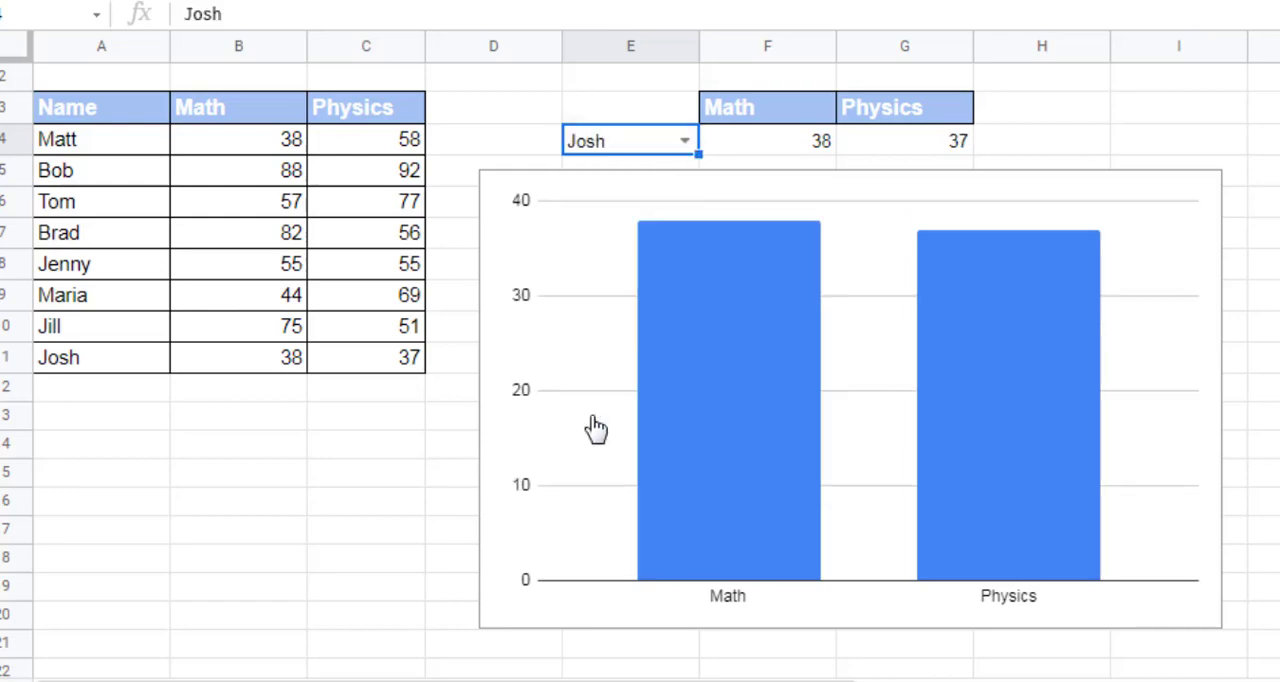
pyautogui.click(684, 148)
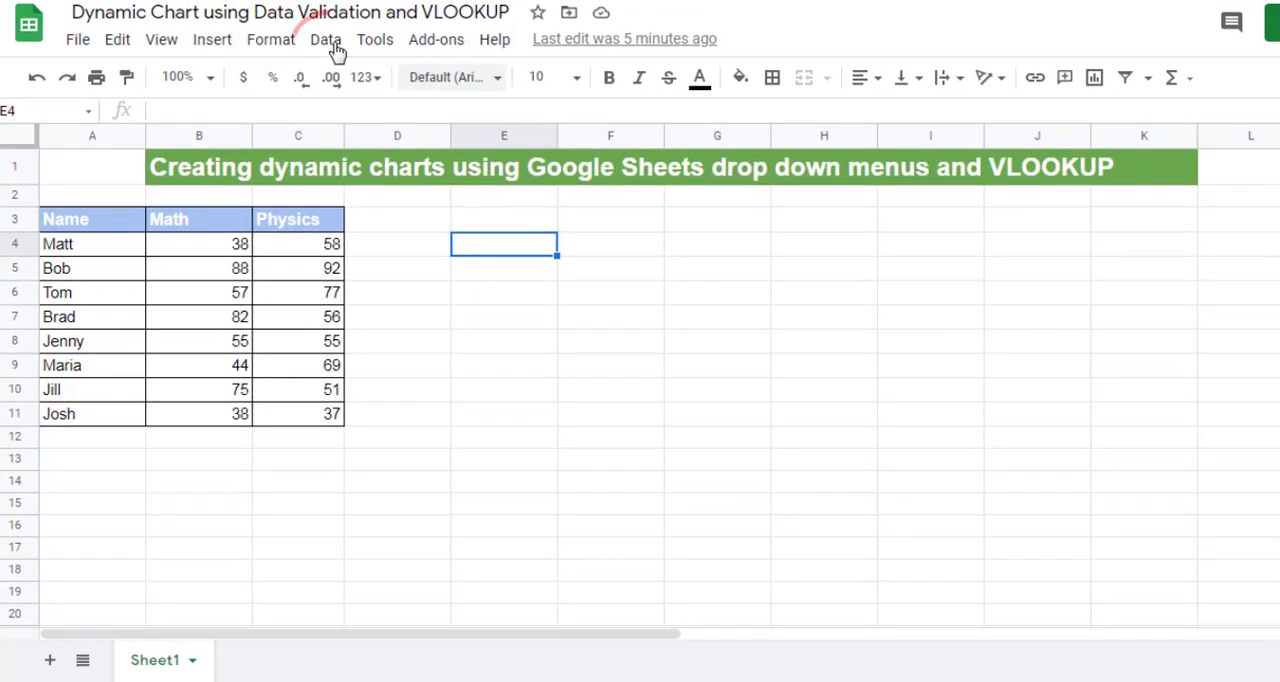
# Step: Add a drop-down to cell E4 with data validation, using a list from the range A4:A11
pyautogui.click(329, 42)
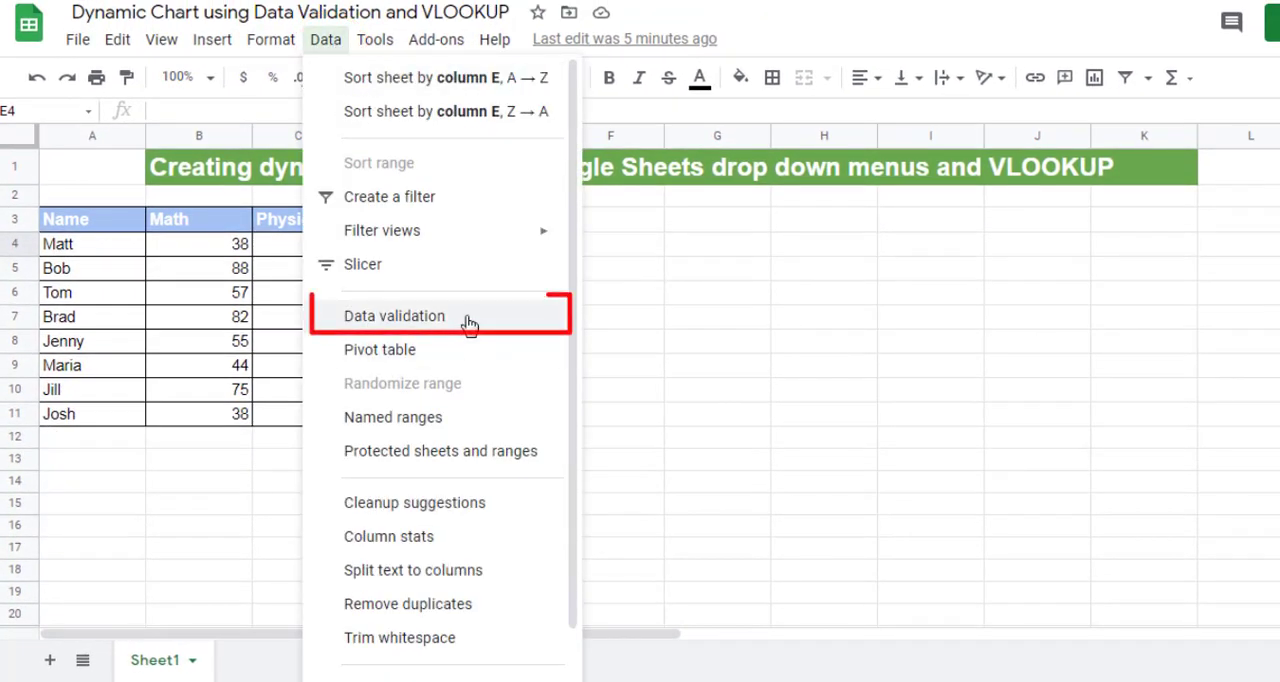
pyautogui.click(469, 324)
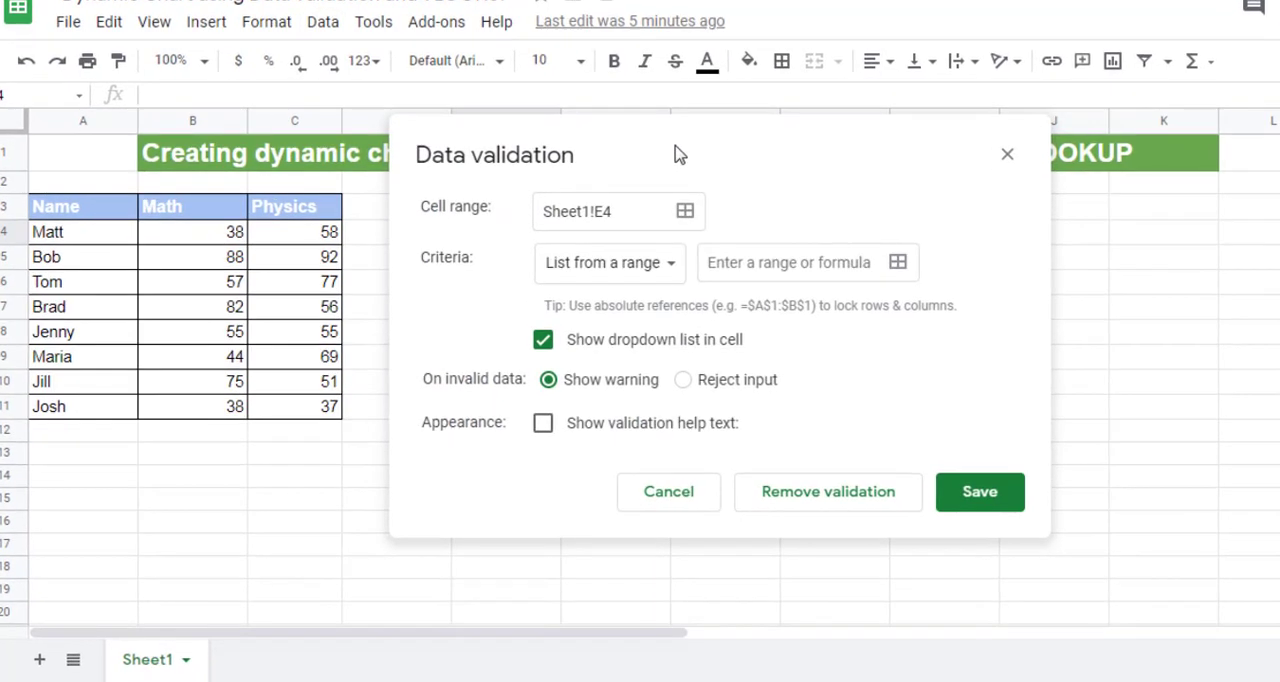
pyautogui.moveTo(675, 146); pyautogui.dragTo(864, 148)
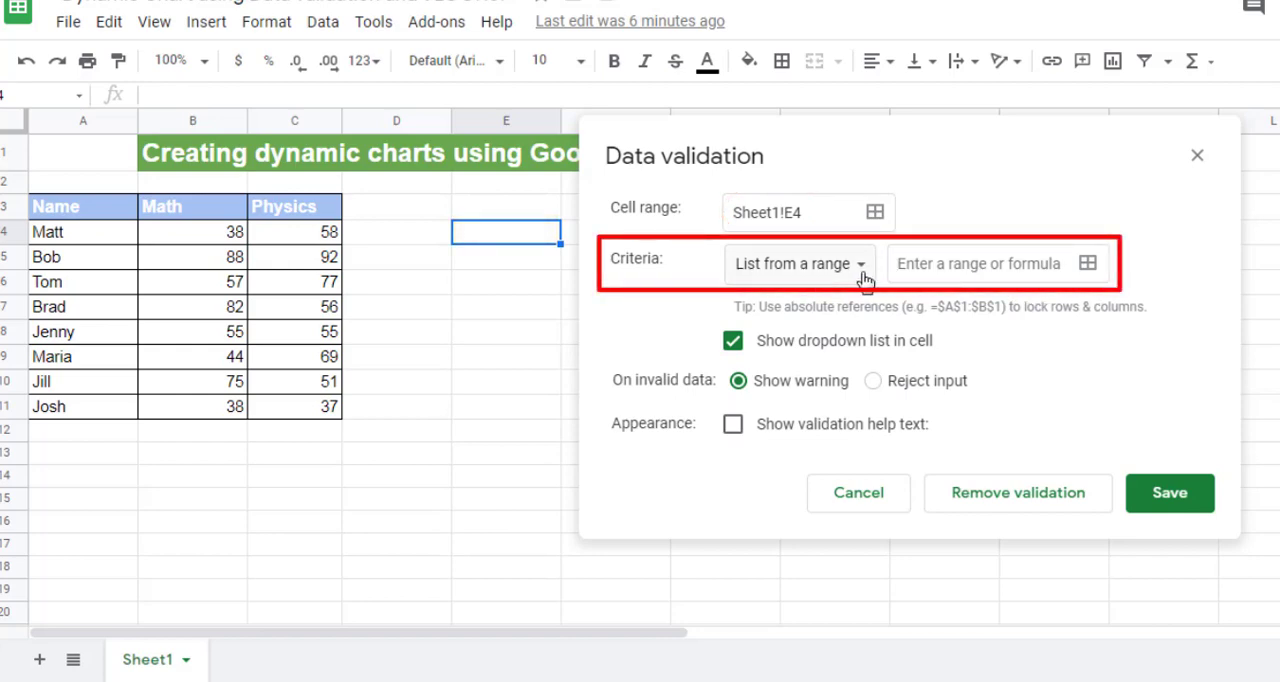
pyautogui.click(908, 268)
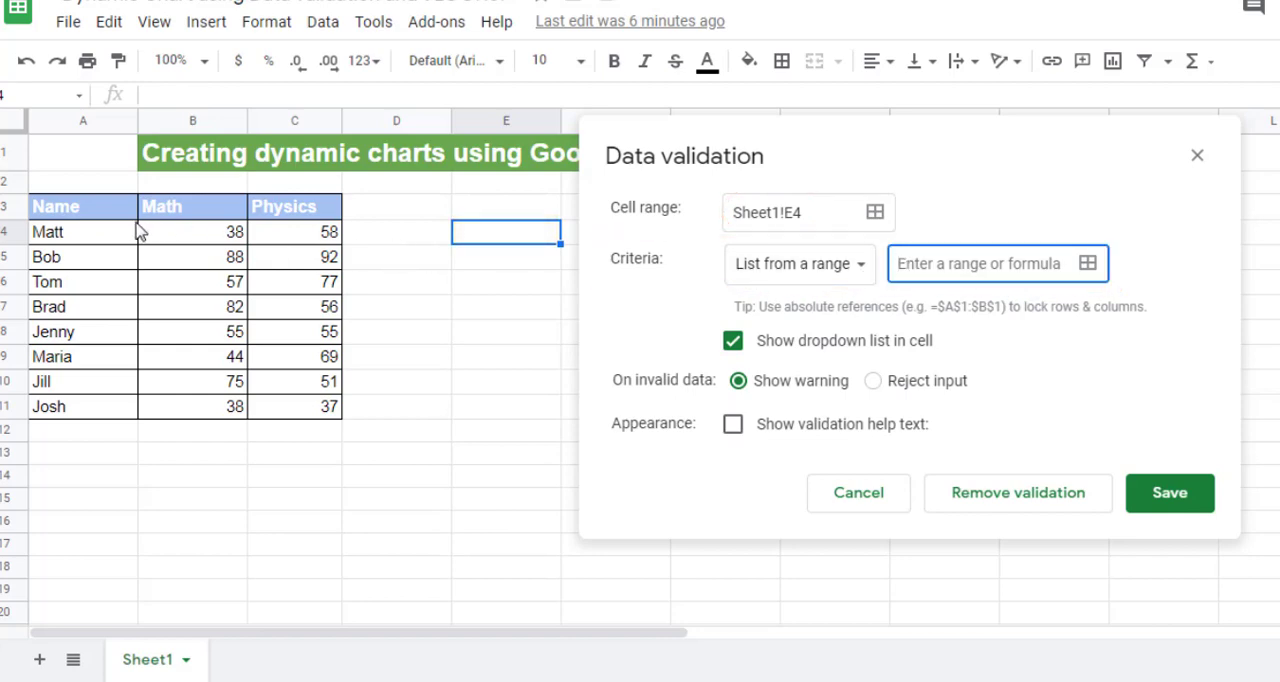
pyautogui.moveTo(120, 236); pyautogui.dragTo(112, 415)
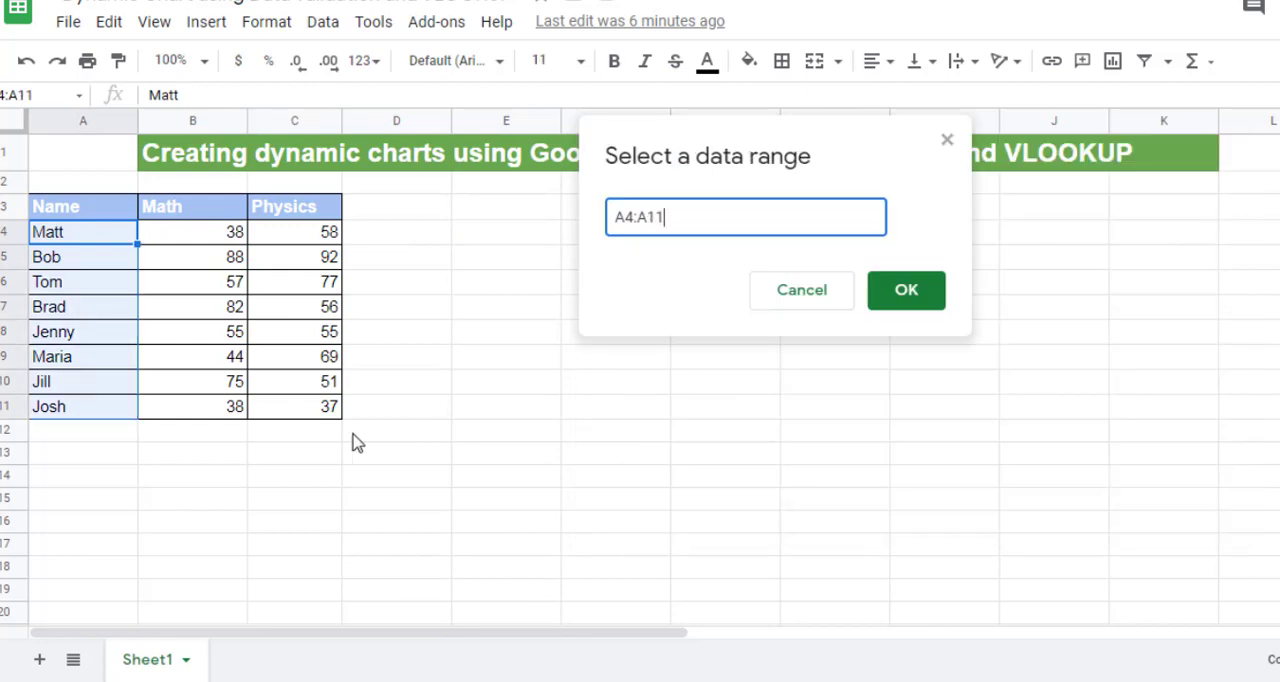
pyautogui.click(905, 300)
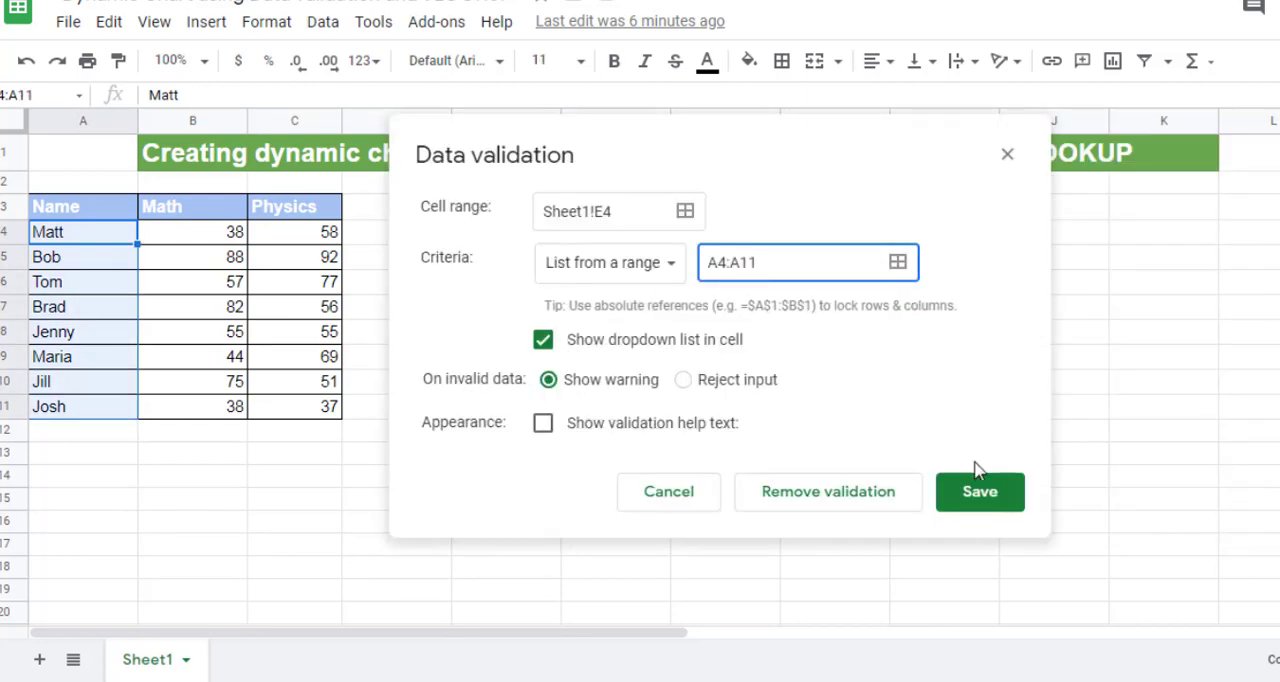
pyautogui.click(983, 505)
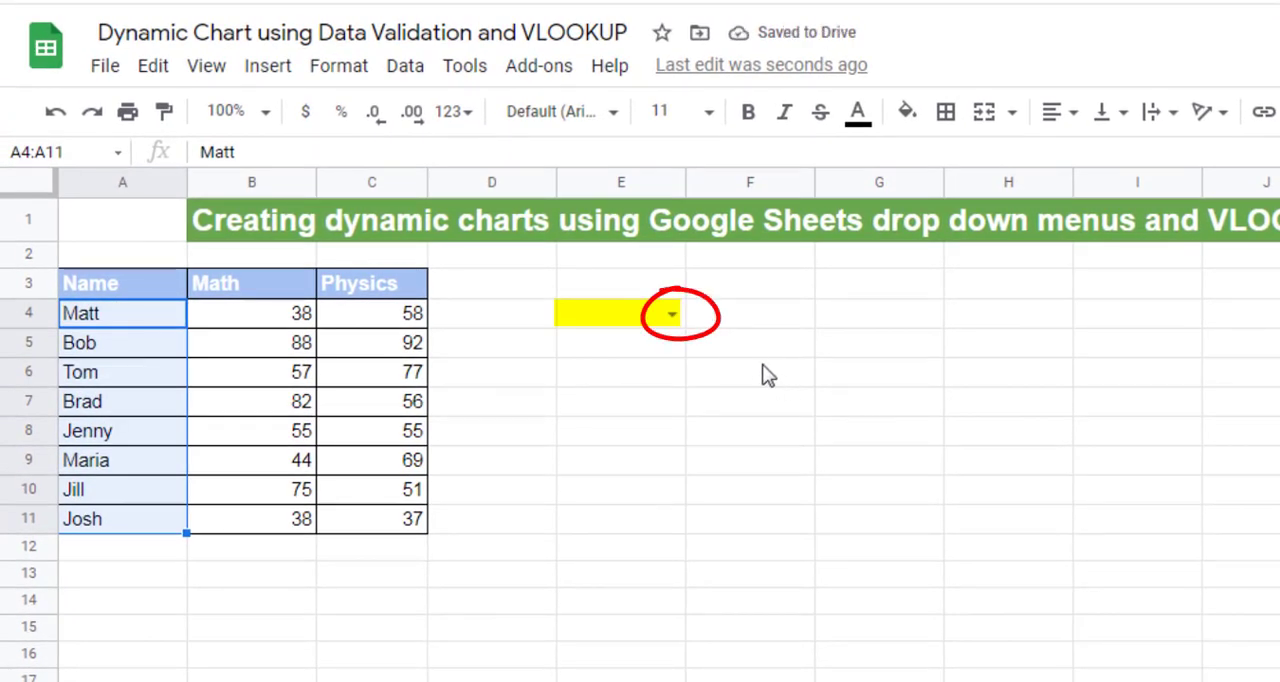
# Step: Test the new drop-down in E4 by picking the first, third and fifth students in turn
pyautogui.click(672, 315)
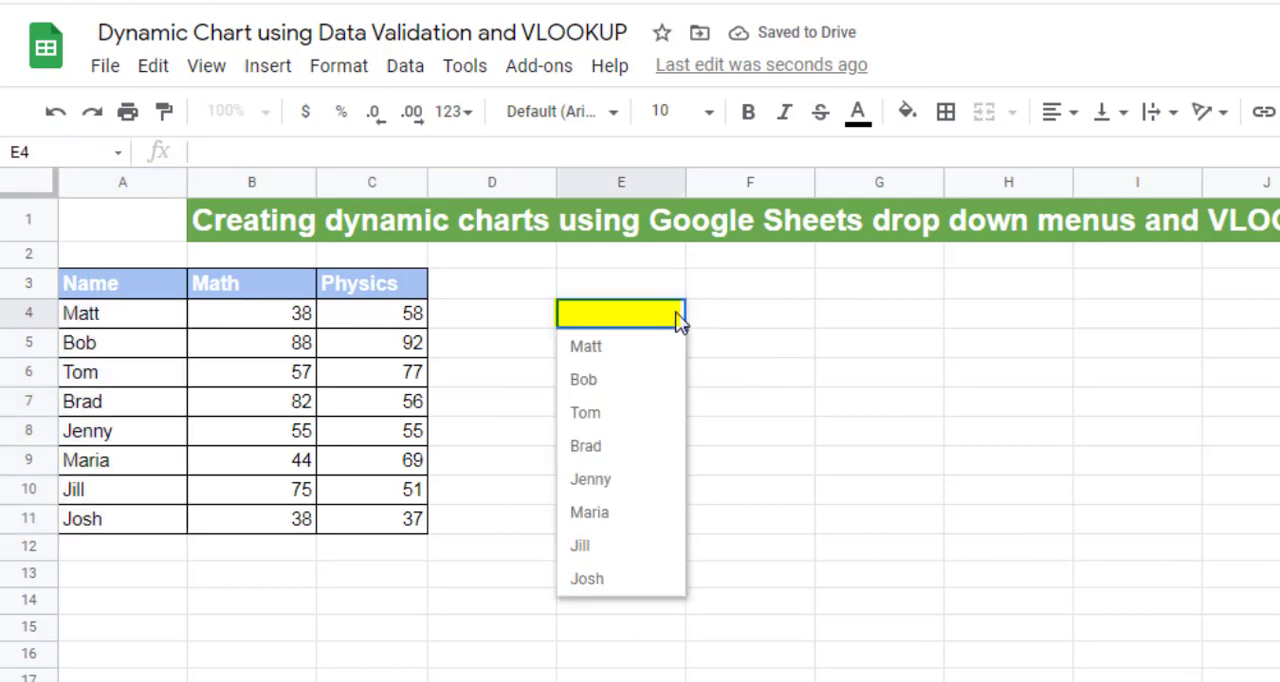
pyautogui.click(666, 346)
pyautogui.click(673, 311)
pyautogui.click(671, 410)
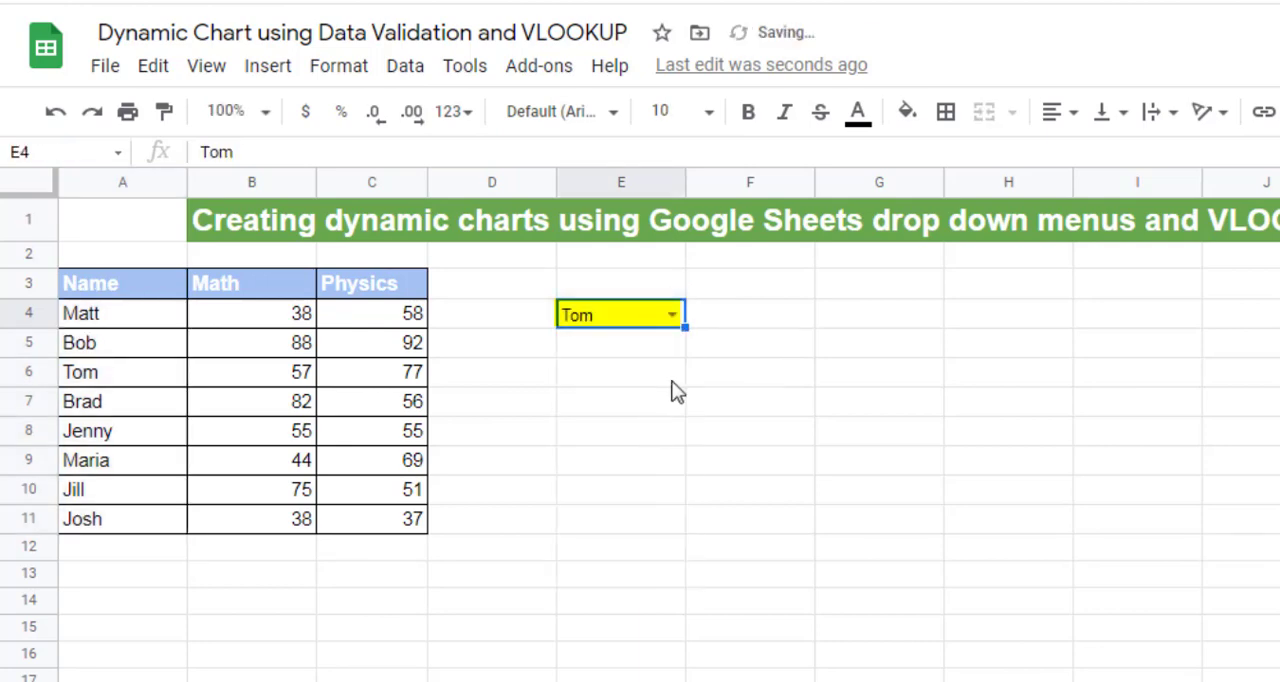
pyautogui.click(680, 317)
pyautogui.click(622, 484)
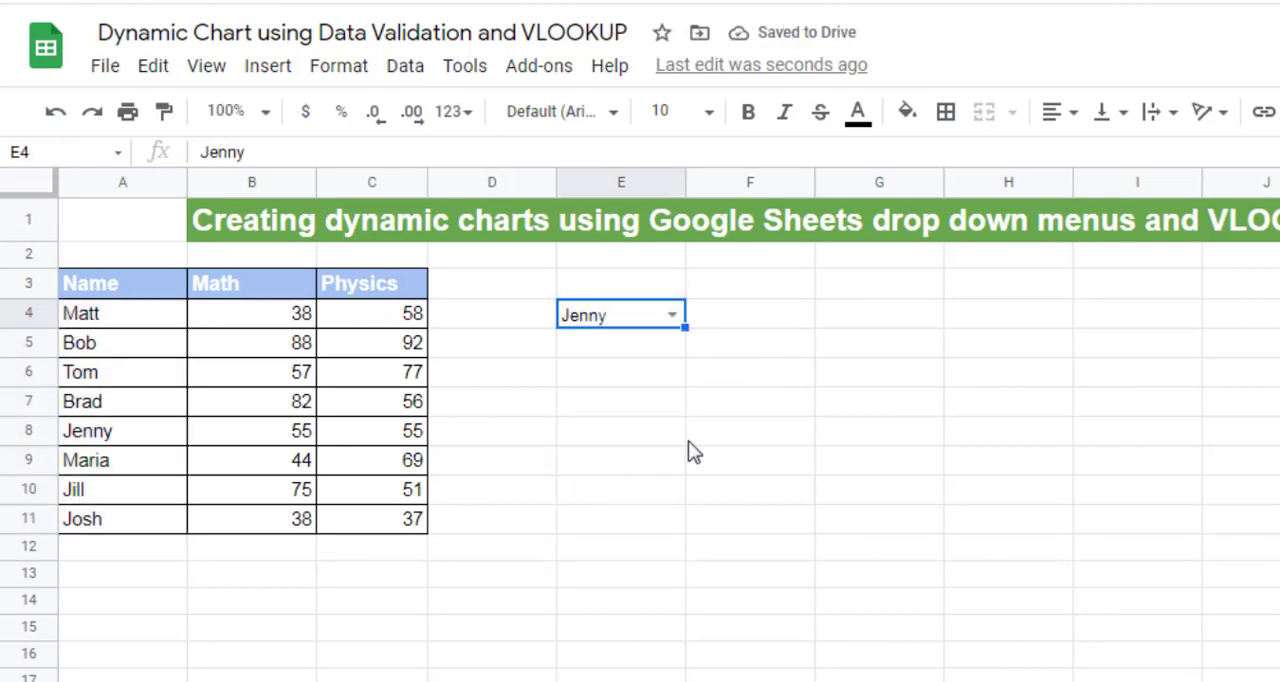
# Step: Copy the Math and Physics headers from B3:C3 to F3:G3
pyautogui.click(771, 289)
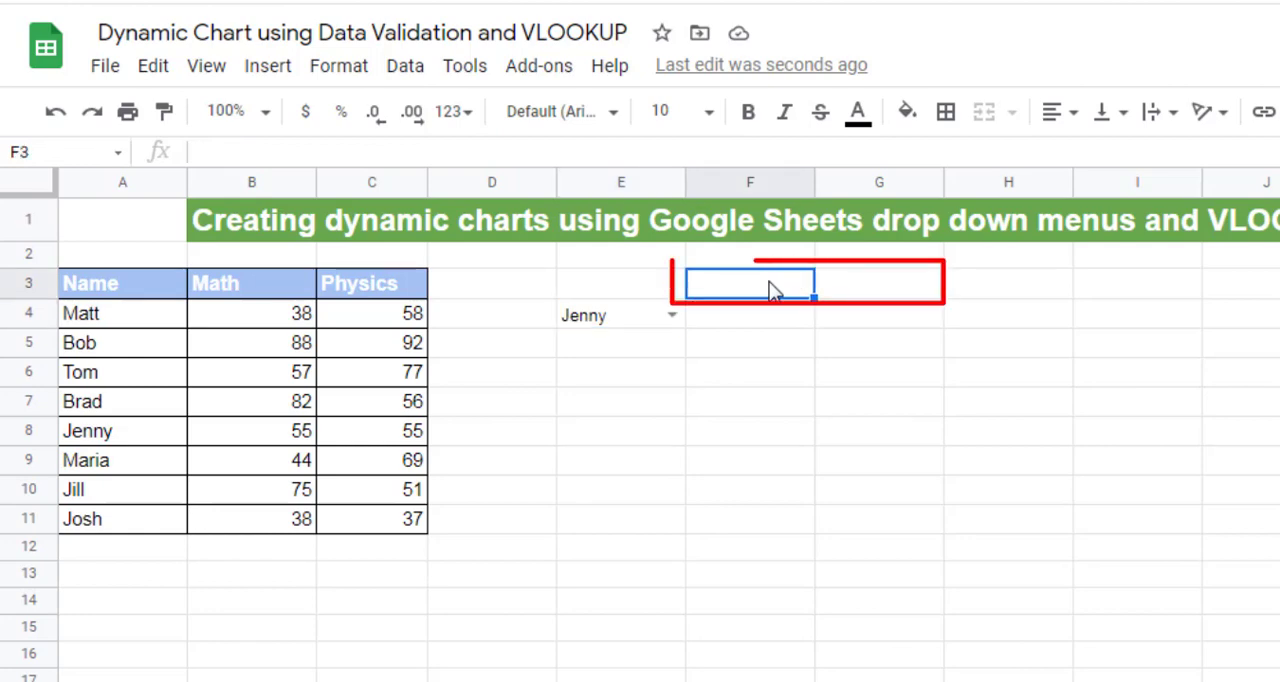
pyautogui.moveTo(288, 292); pyautogui.dragTo(363, 297)
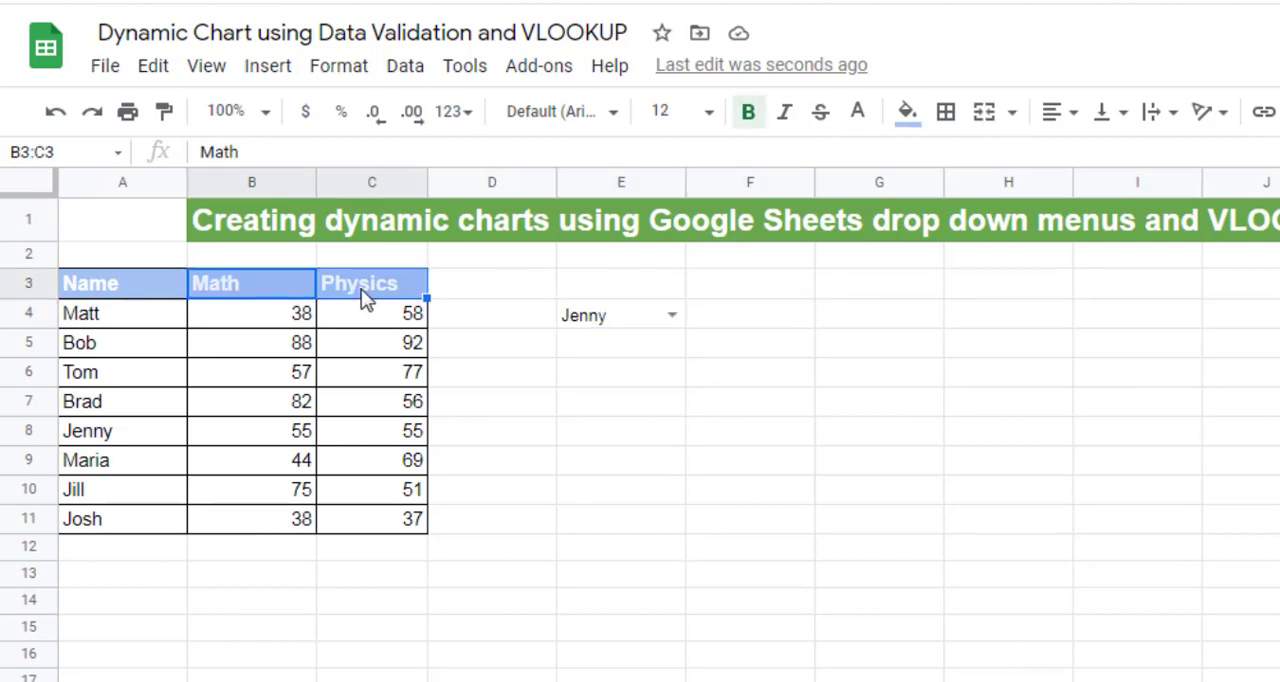
pyautogui.hotkey('ctrl', 'c')
pyautogui.click(708, 294)
pyautogui.hotkey('ctrl', 'v')
pyautogui.click(995, 286)
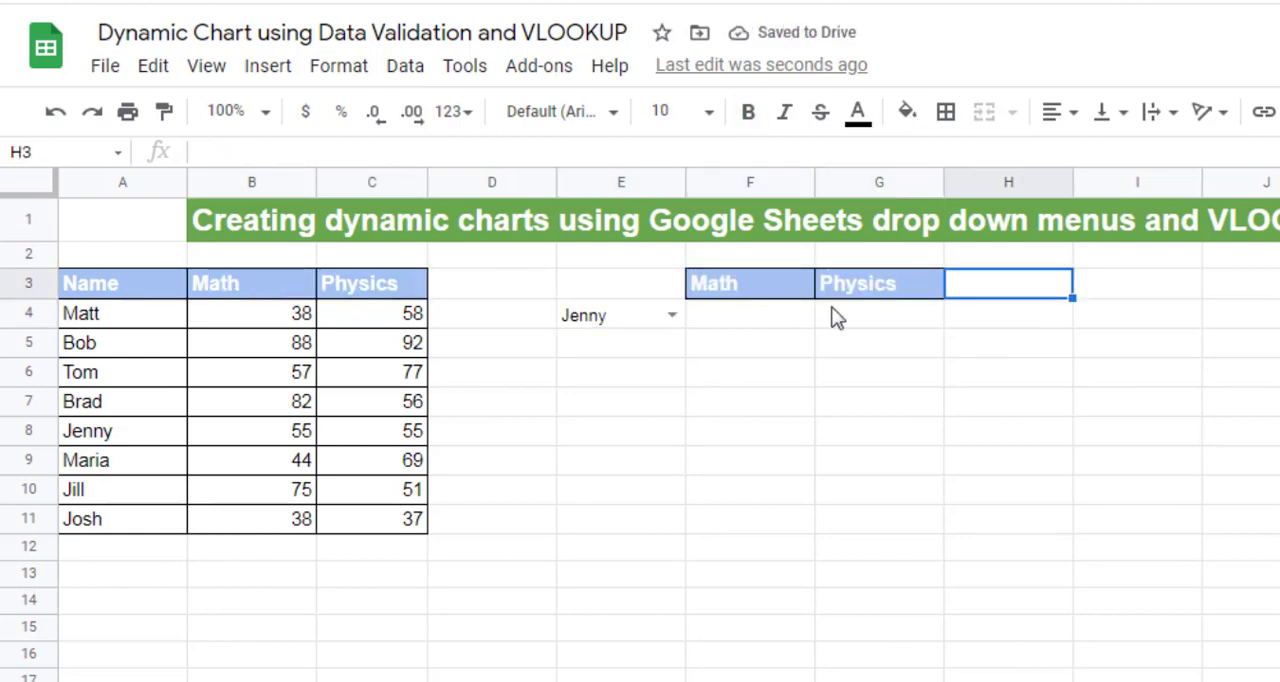
# Step: Start a VLOOKUP formula in F4 under Math with the absolute reference $E$4 as the search key
pyautogui.click(797, 322)
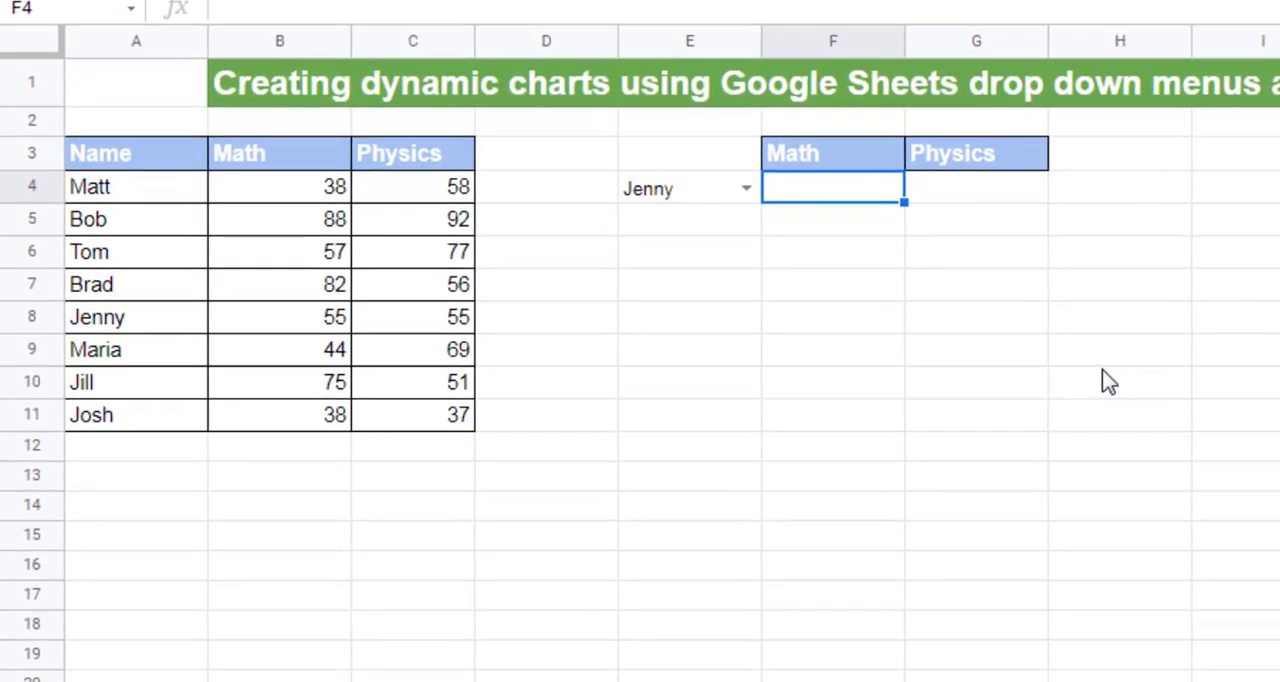
pyautogui.write('=vlo')
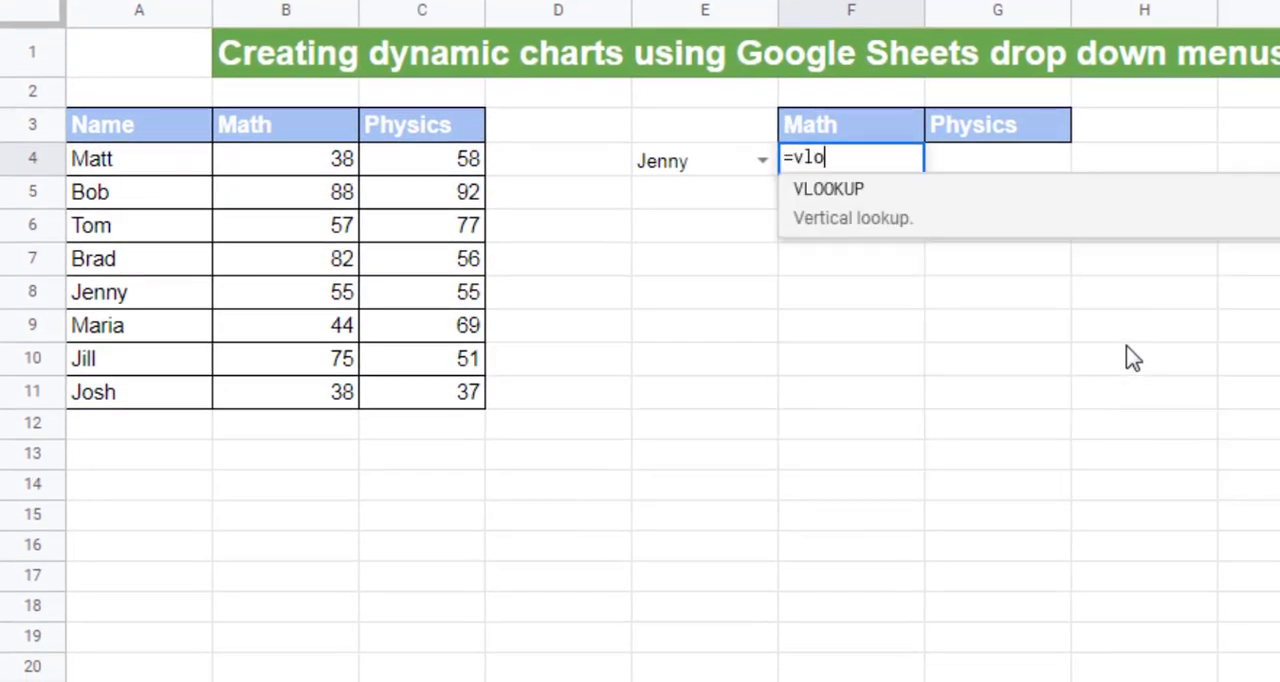
pyautogui.click(931, 208)
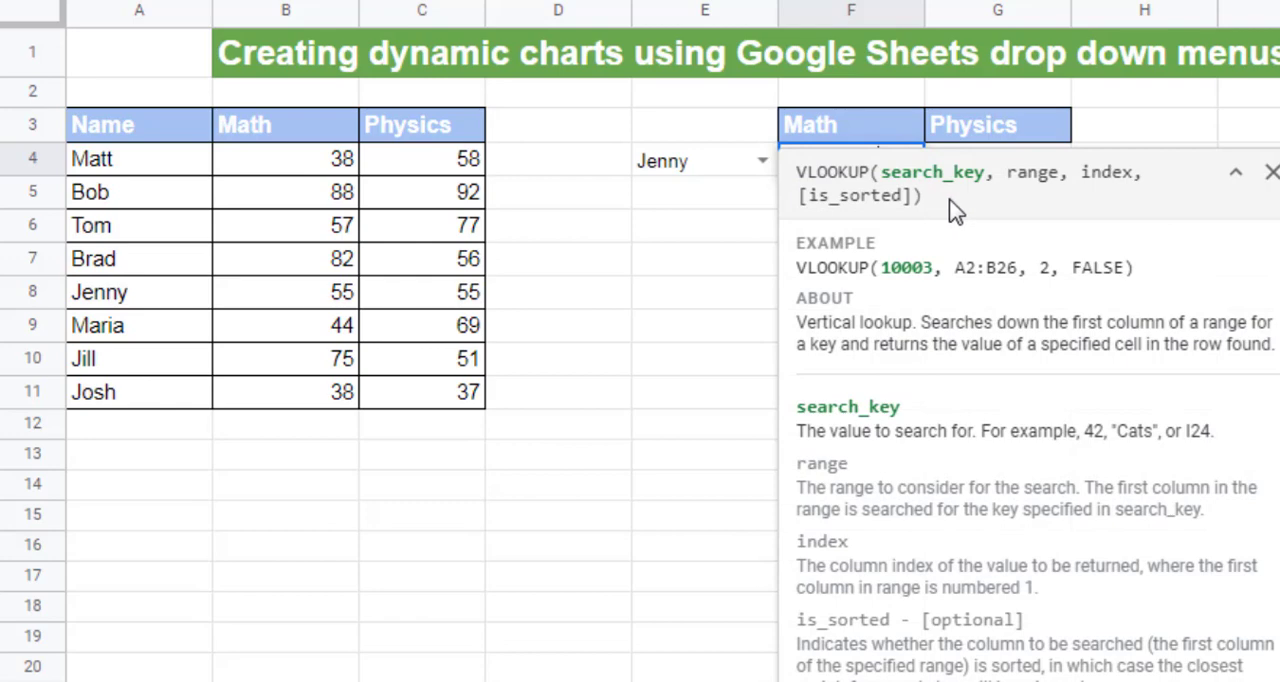
pyautogui.click(700, 162)
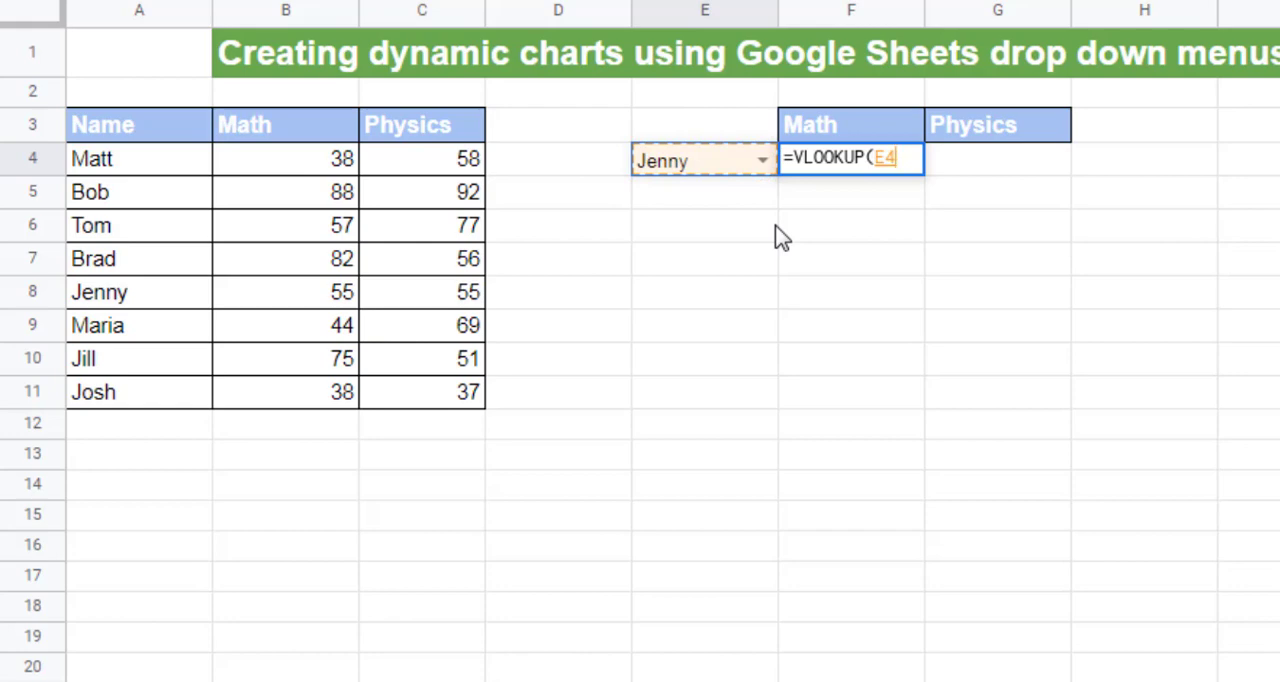
pyautogui.press('F4')
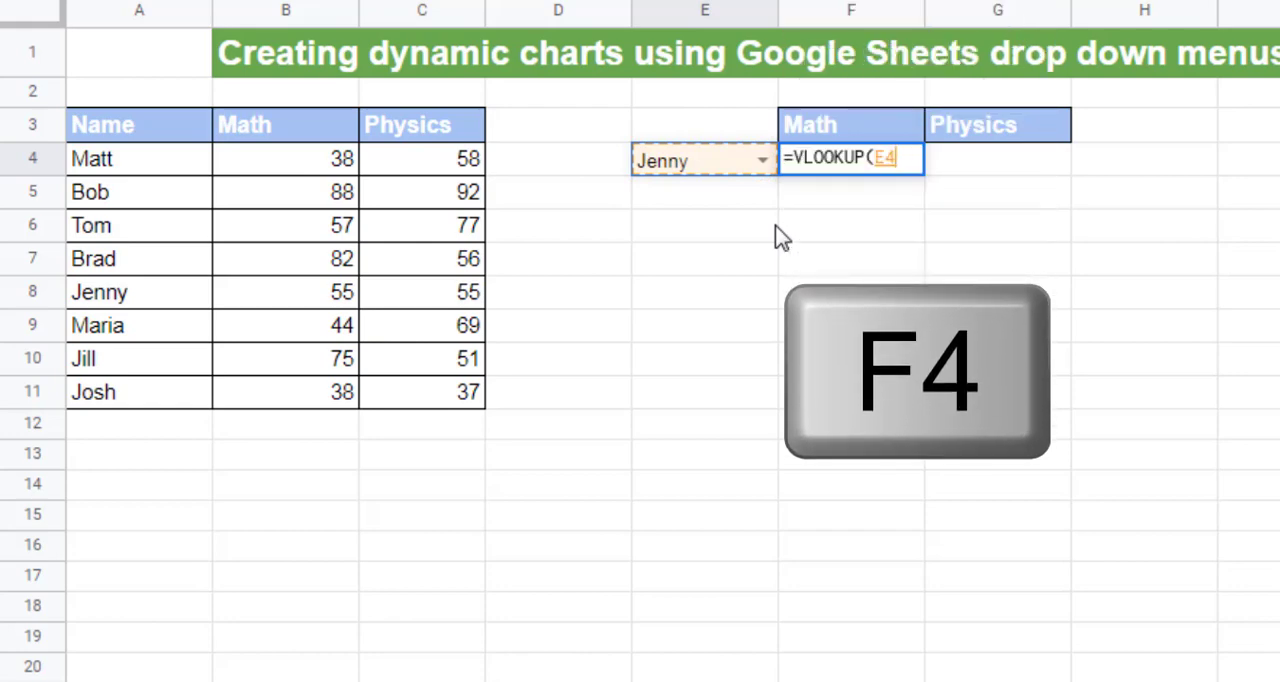
pyautogui.press('F4')
pyautogui.press('F4')
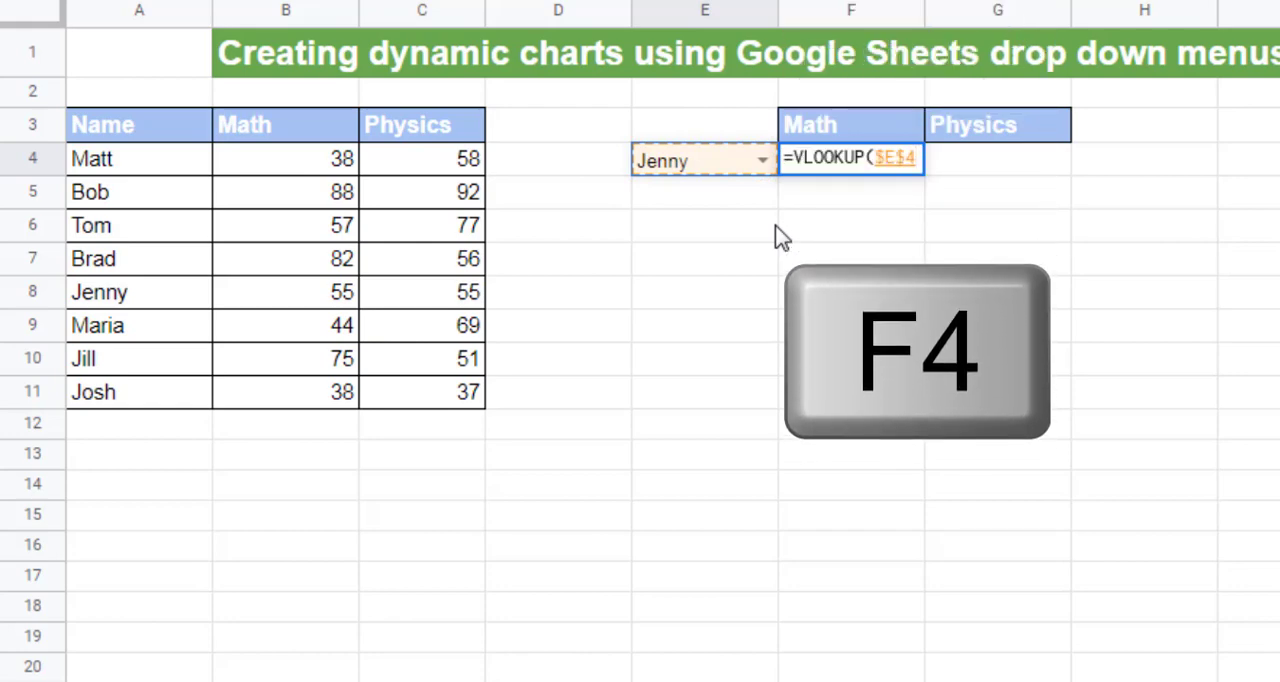
pyautogui.press('F4')
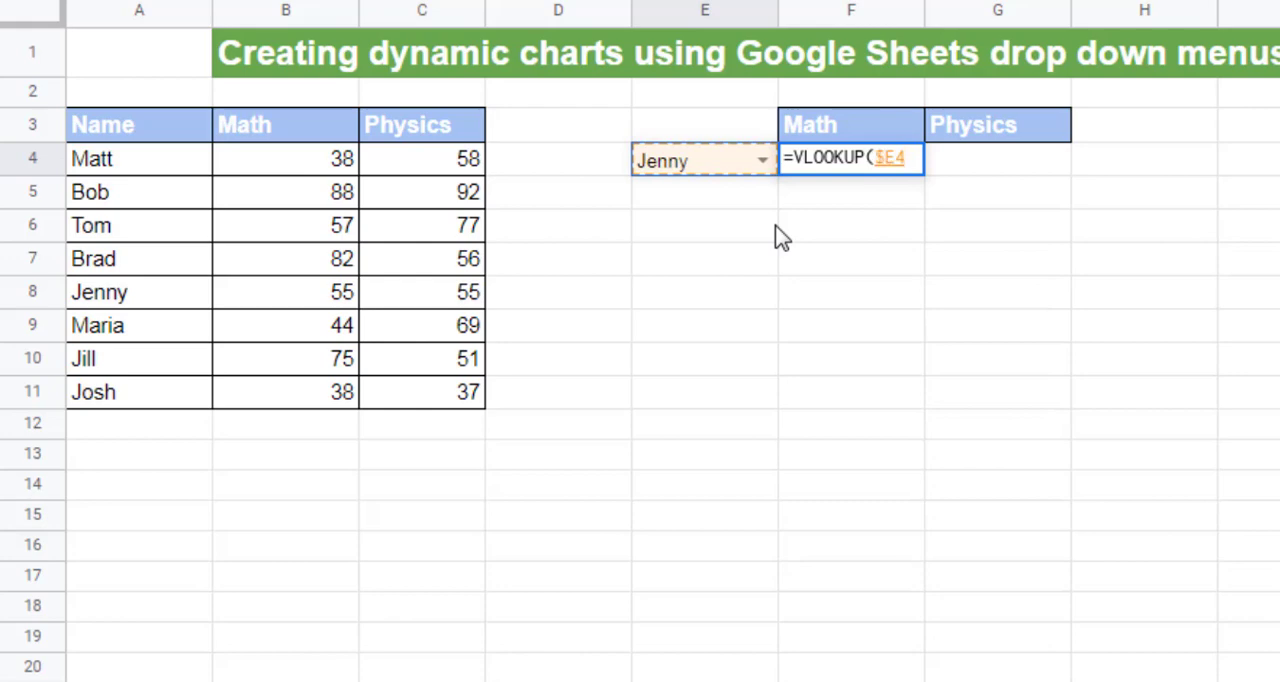
pyautogui.press('F4')
pyautogui.press('F4')
pyautogui.write(',')
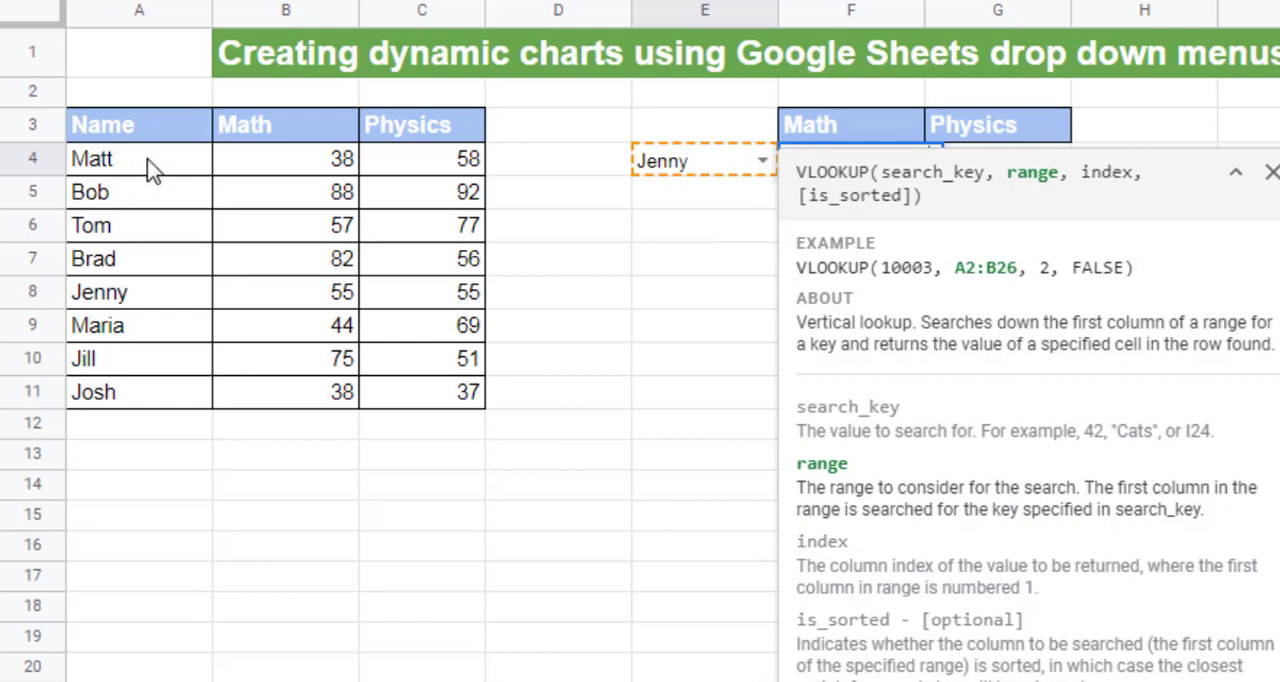
# Step: Complete the F4 VLOOKUP with the absolute range $A$4:$C$11, column index 2 and false for exact matching
pyautogui.moveTo(149, 166); pyautogui.dragTo(468, 395)
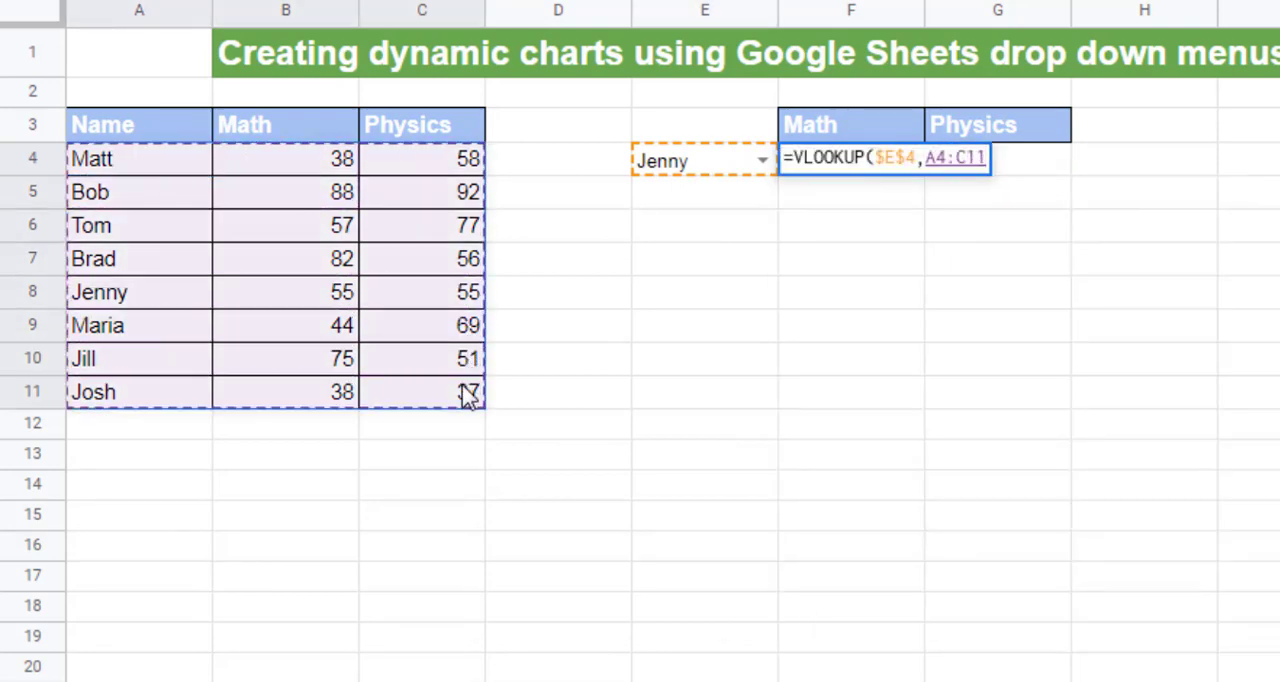
pyautogui.press('F4')
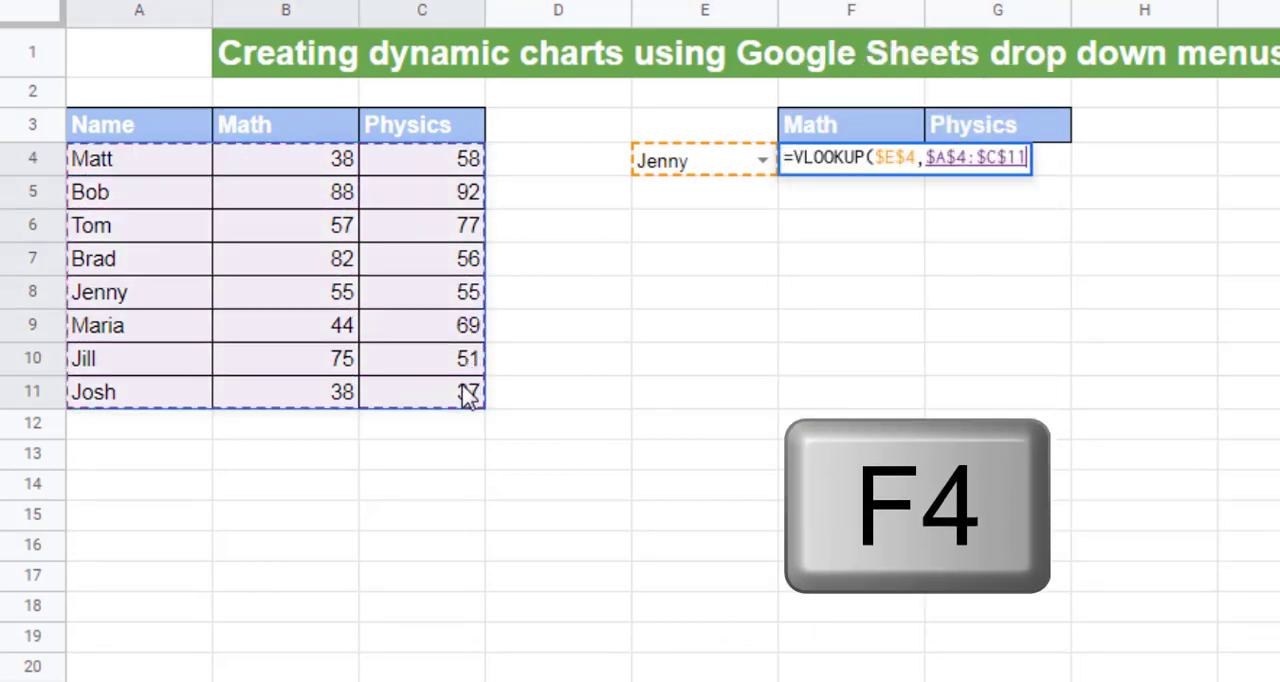
pyautogui.write(',')
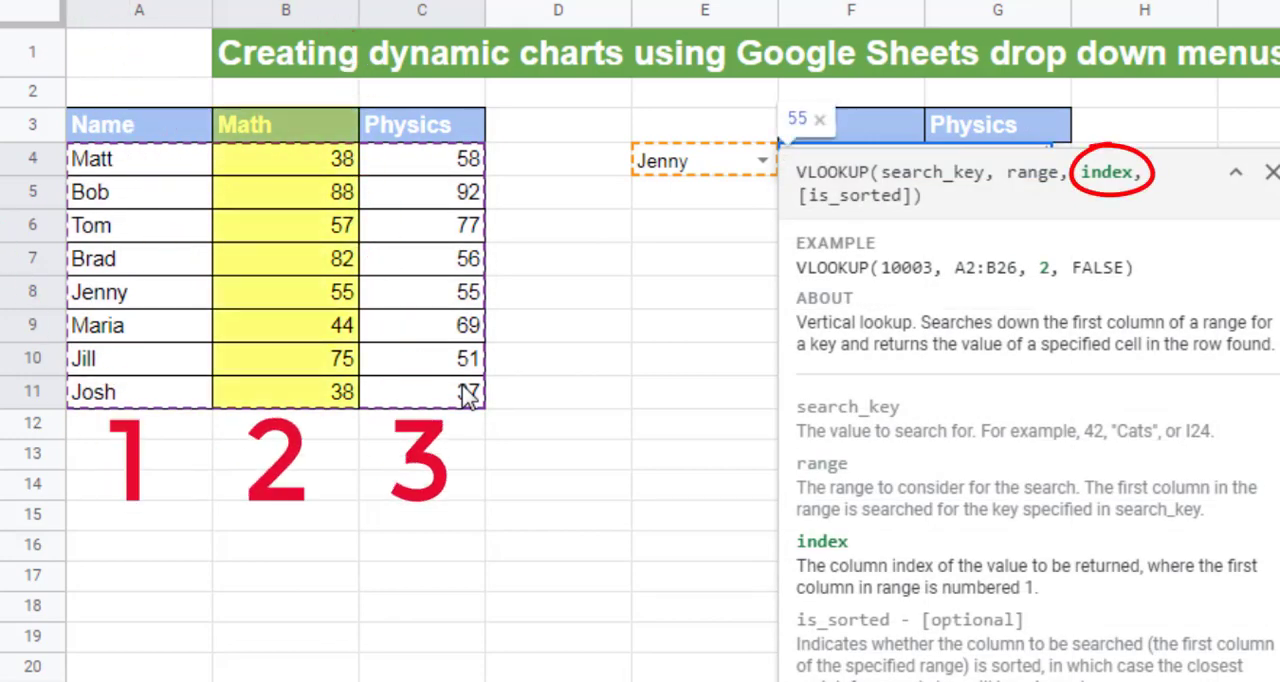
pyautogui.write('2,')
pyautogui.click(1271, 172)
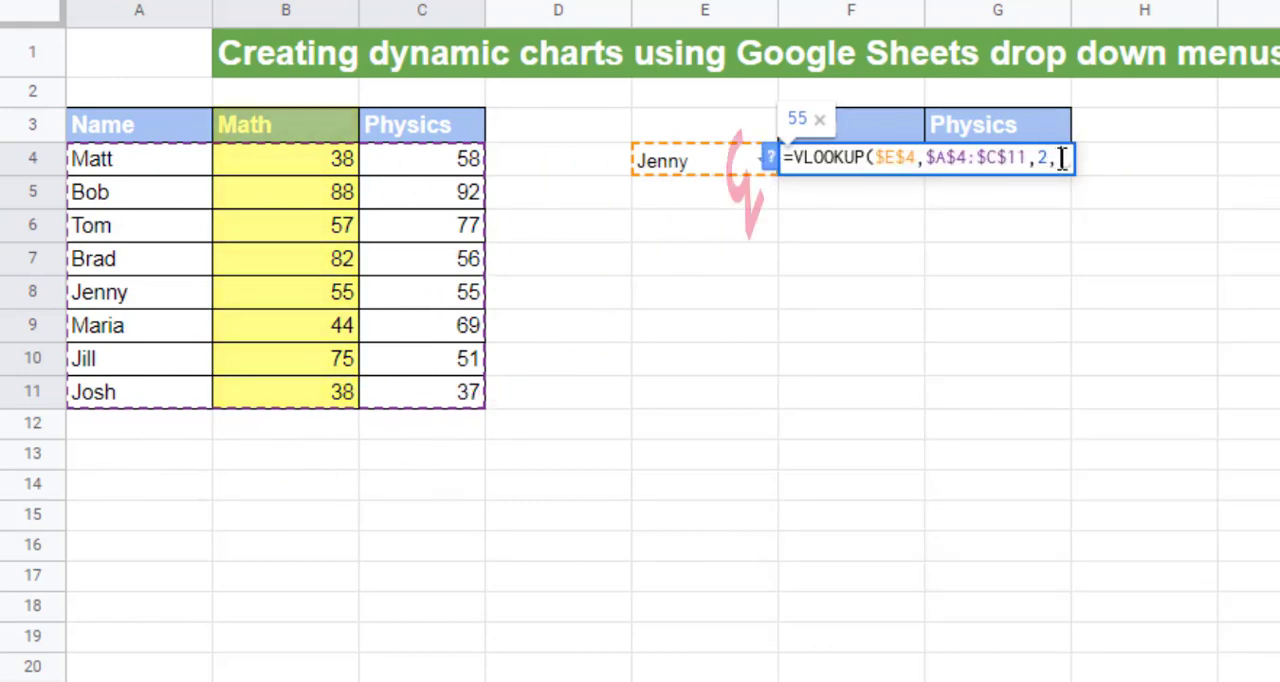
pyautogui.write('false')
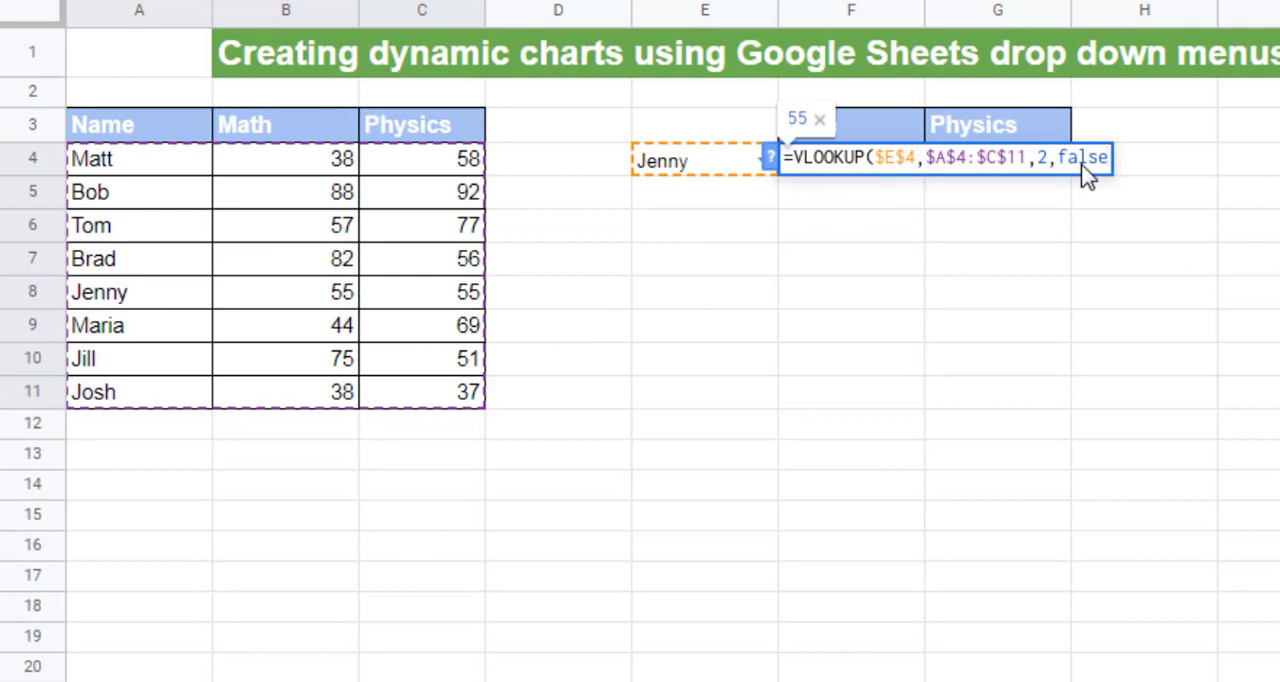
pyautogui.write(')')
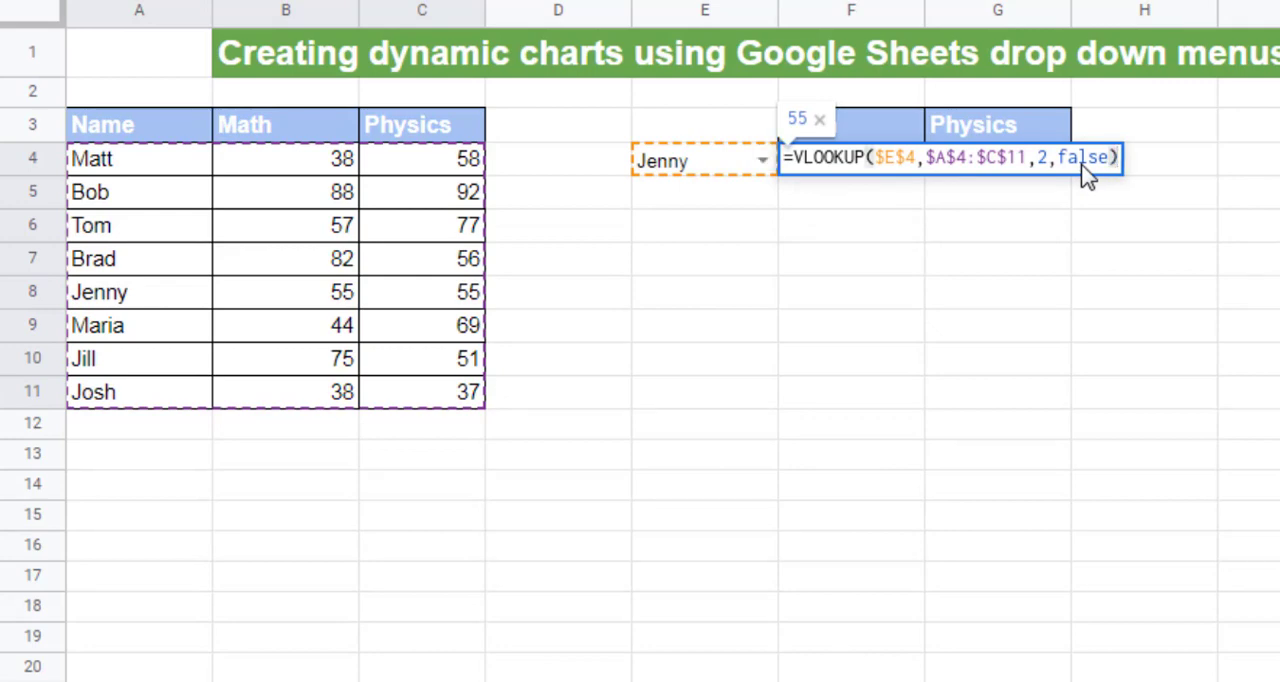
pyautogui.press('Return')
# Step: Test the Math lookup by choosing the third and then the last student in the E4 drop-down
pyautogui.click(766, 170)
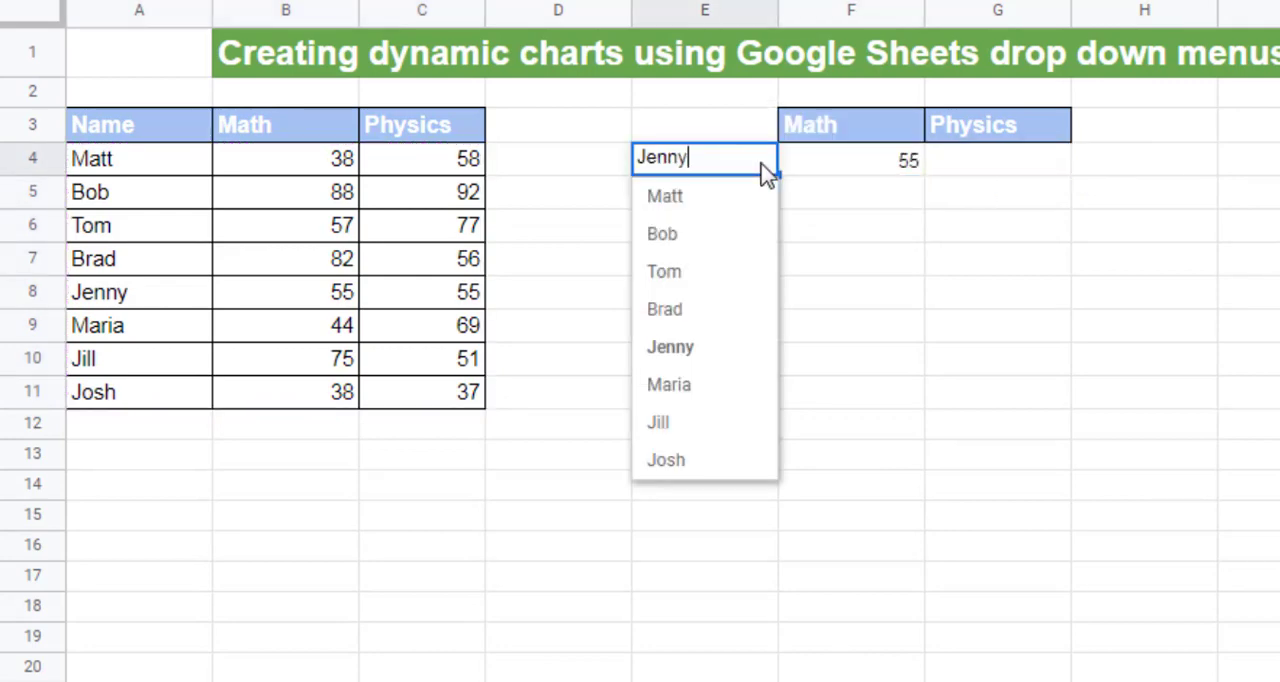
pyautogui.click(737, 276)
pyautogui.click(770, 172)
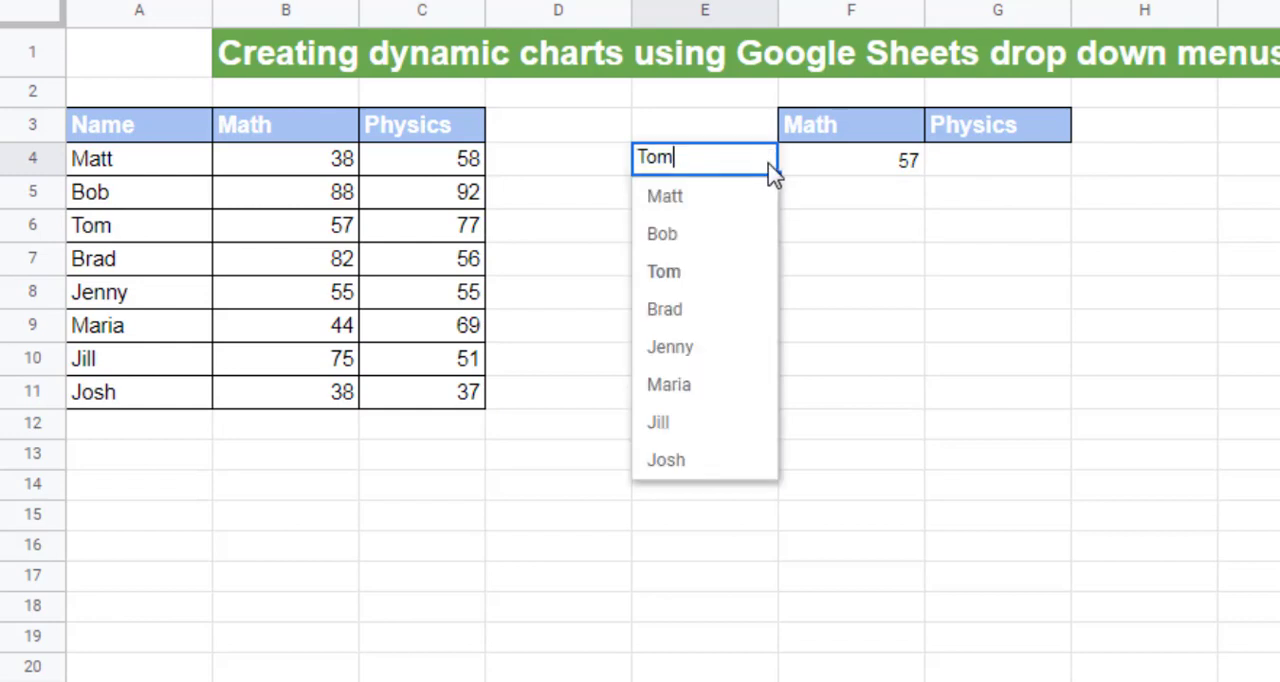
pyautogui.click(732, 460)
# Step: Fill the F4 VLOOKUP formula across to G4 under Physics and change its column index there to 3
pyautogui.click(883, 168)
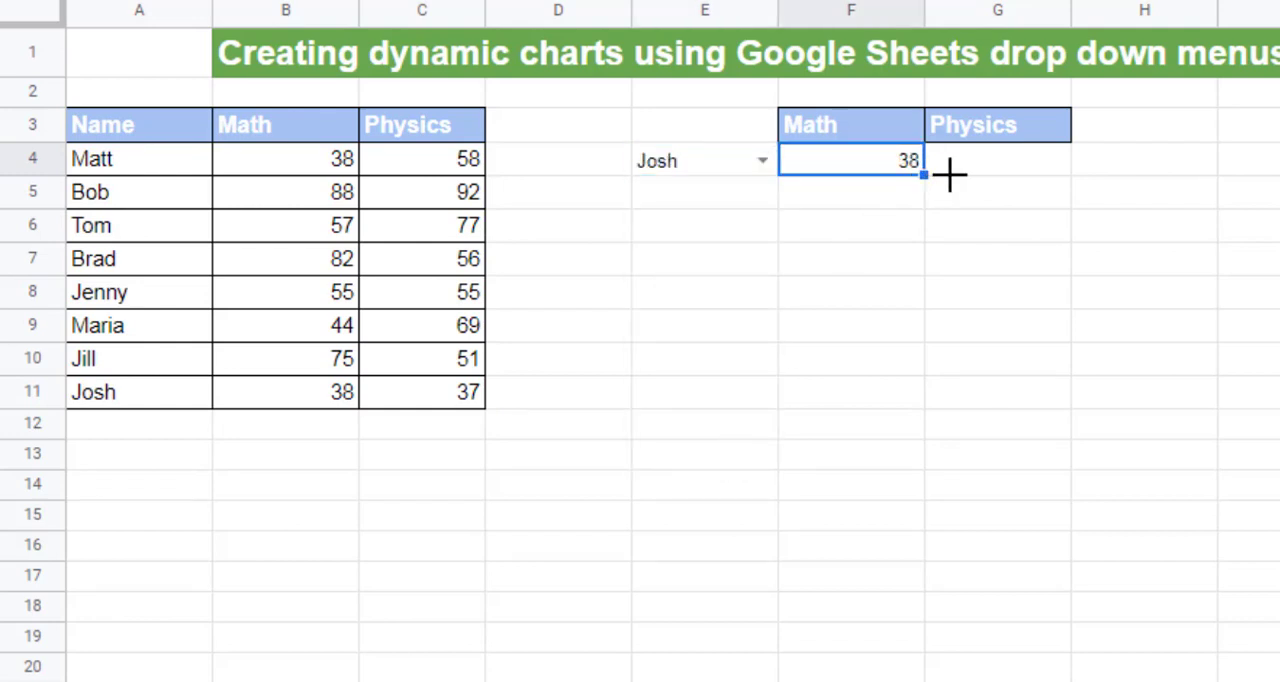
pyautogui.moveTo(950, 175); pyautogui.dragTo(1057, 171)
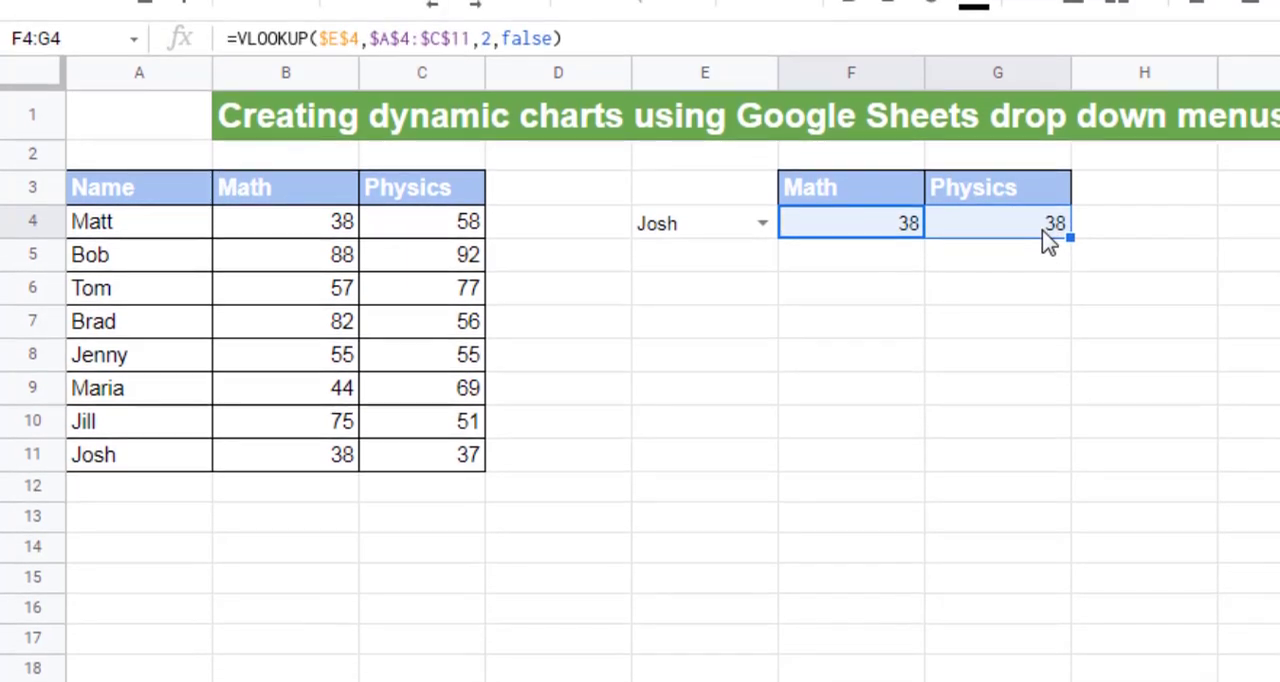
pyautogui.click(1047, 240)
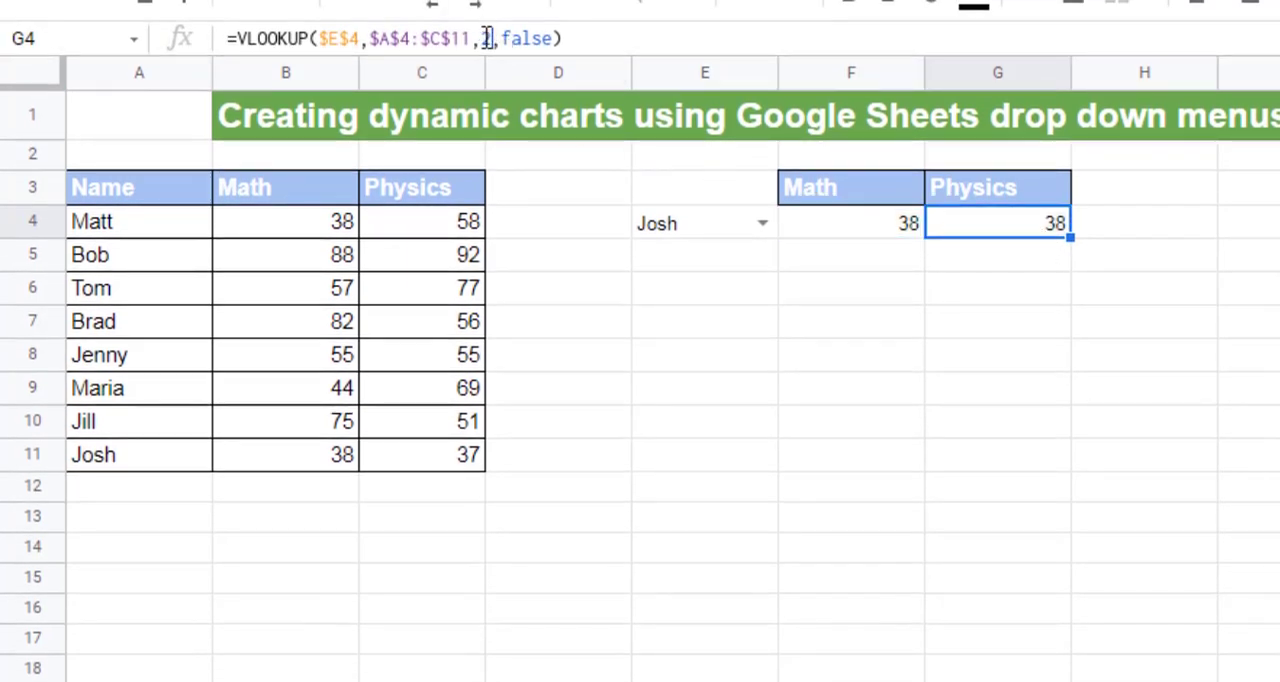
pyautogui.doubleClick(487, 38)
pyautogui.write('3')
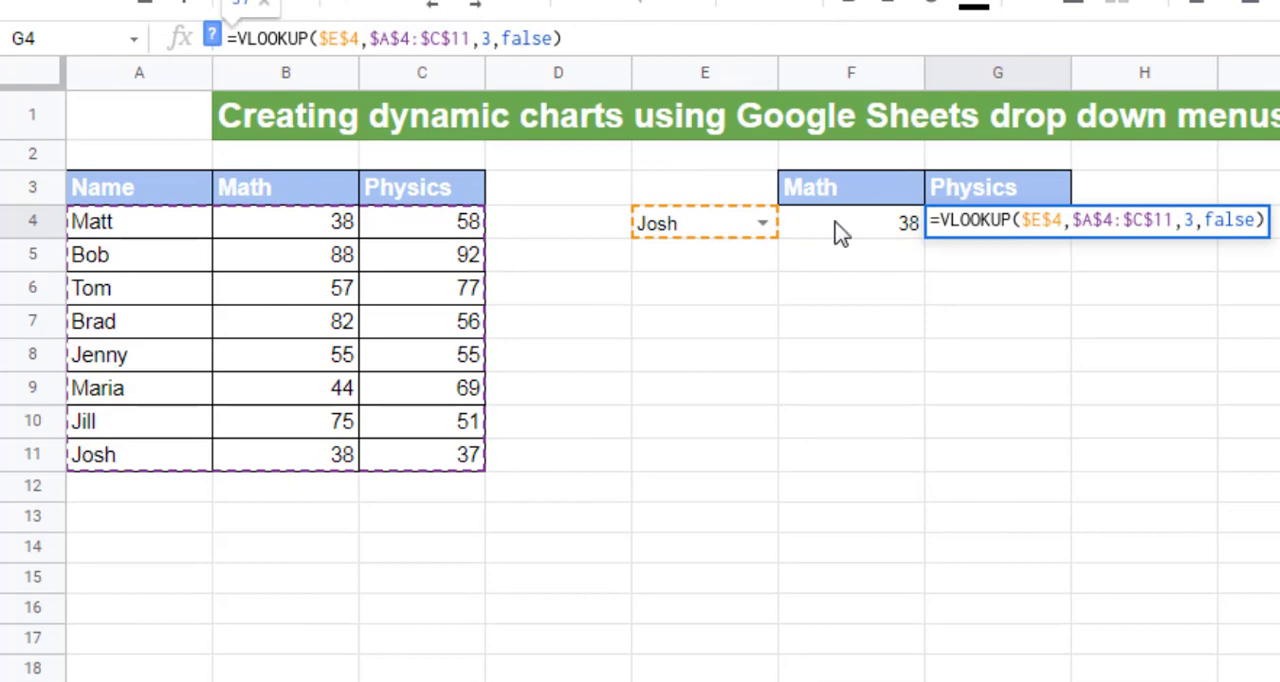
pyautogui.press('Return')
# Step: Test both lookups by choosing the third, fifth and last students in the E4 drop-down
pyautogui.click(763, 223)
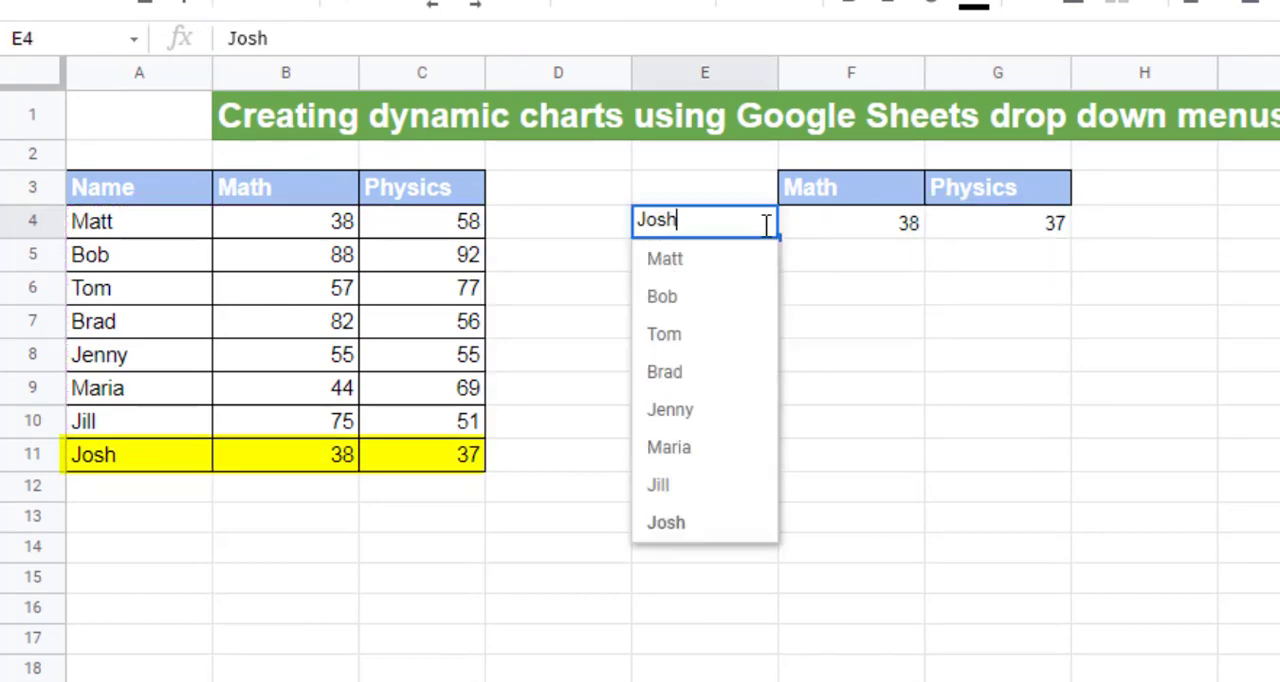
pyautogui.click(718, 340)
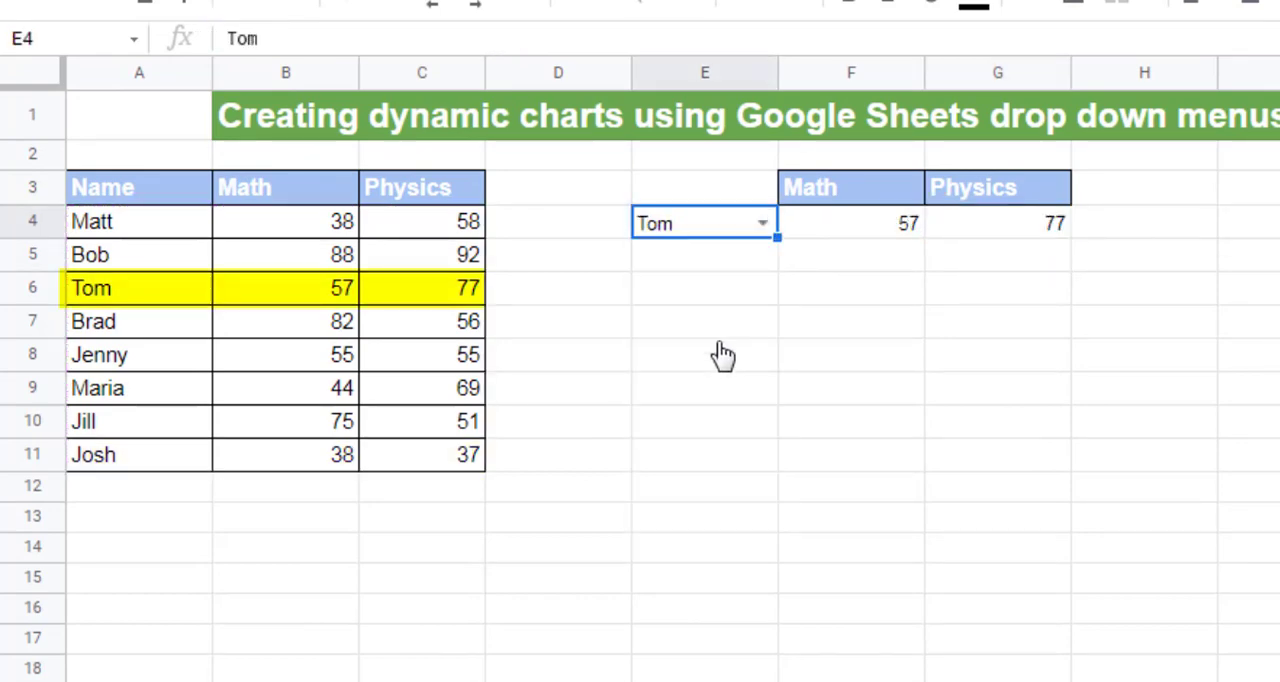
pyautogui.click(765, 224)
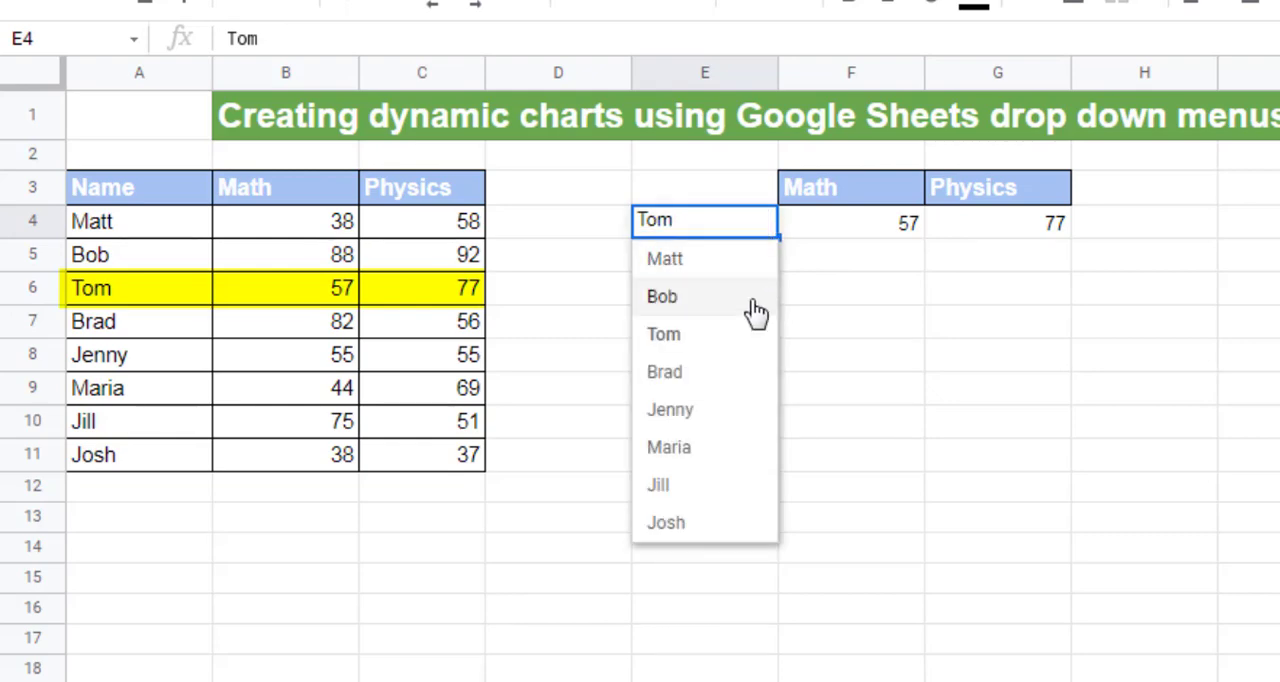
pyautogui.click(731, 408)
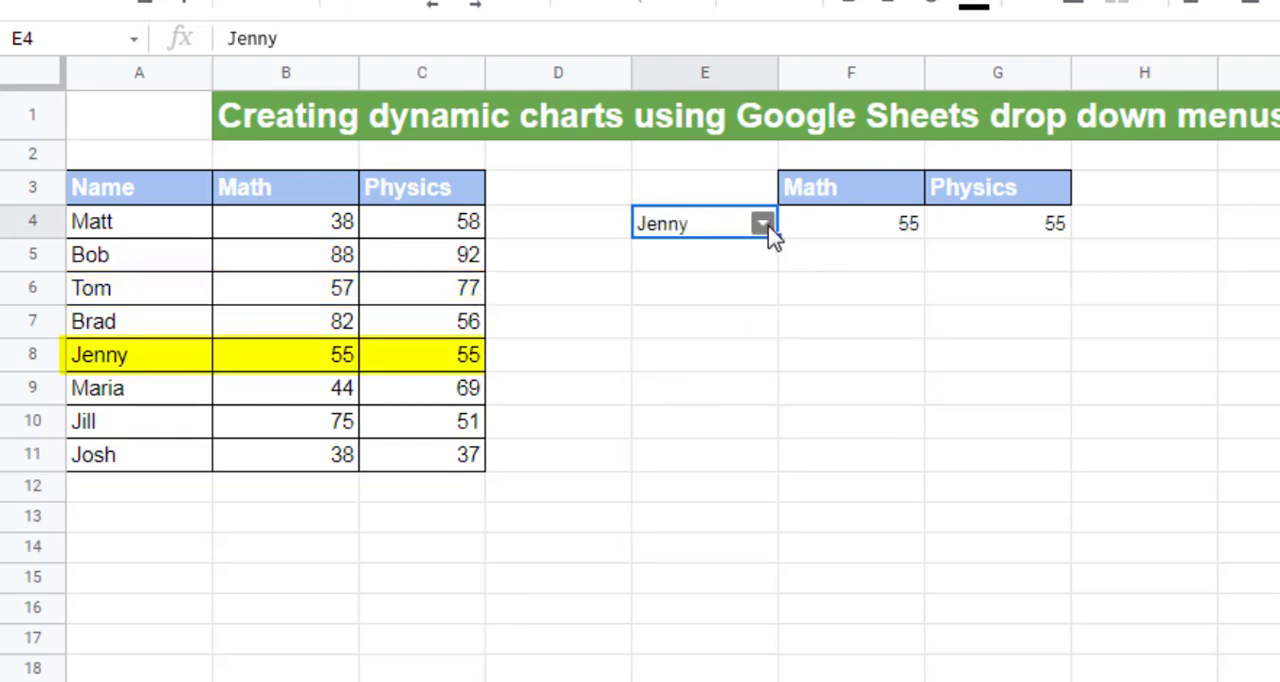
pyautogui.click(765, 224)
pyautogui.click(720, 486)
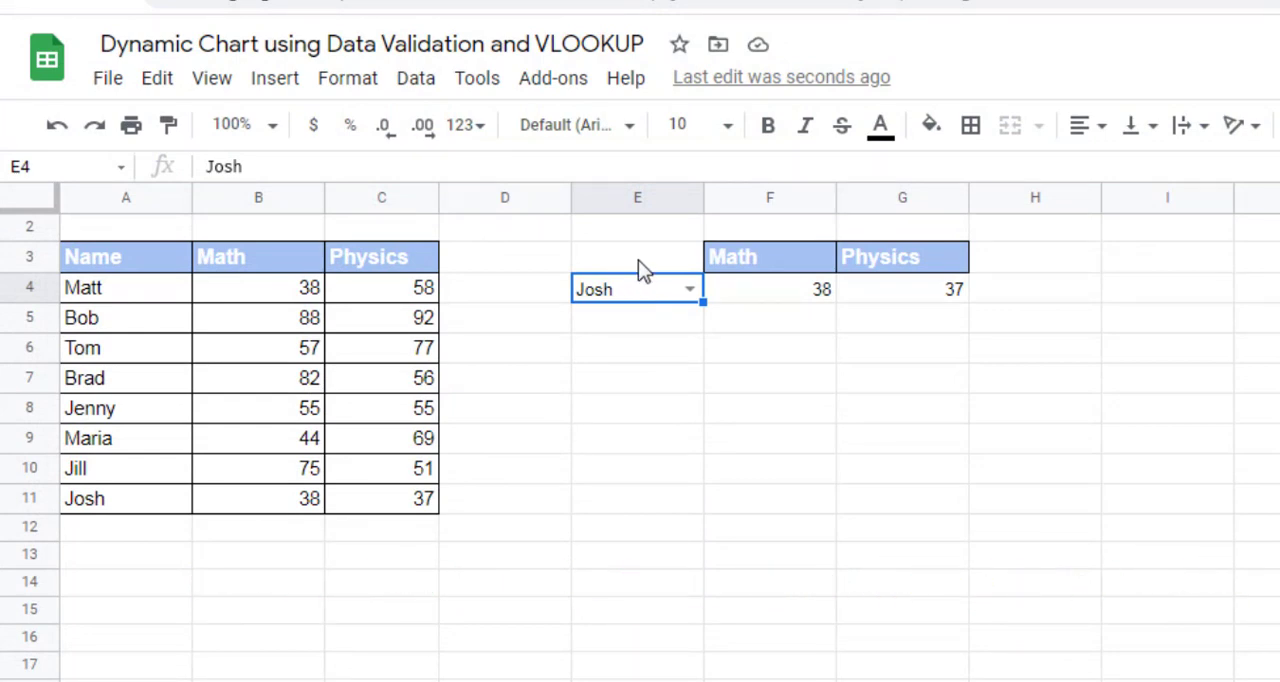
# Step: Insert a column chart from E3:G4 and move it just below the lookup cells
pyautogui.moveTo(638, 259); pyautogui.dragTo(924, 287)
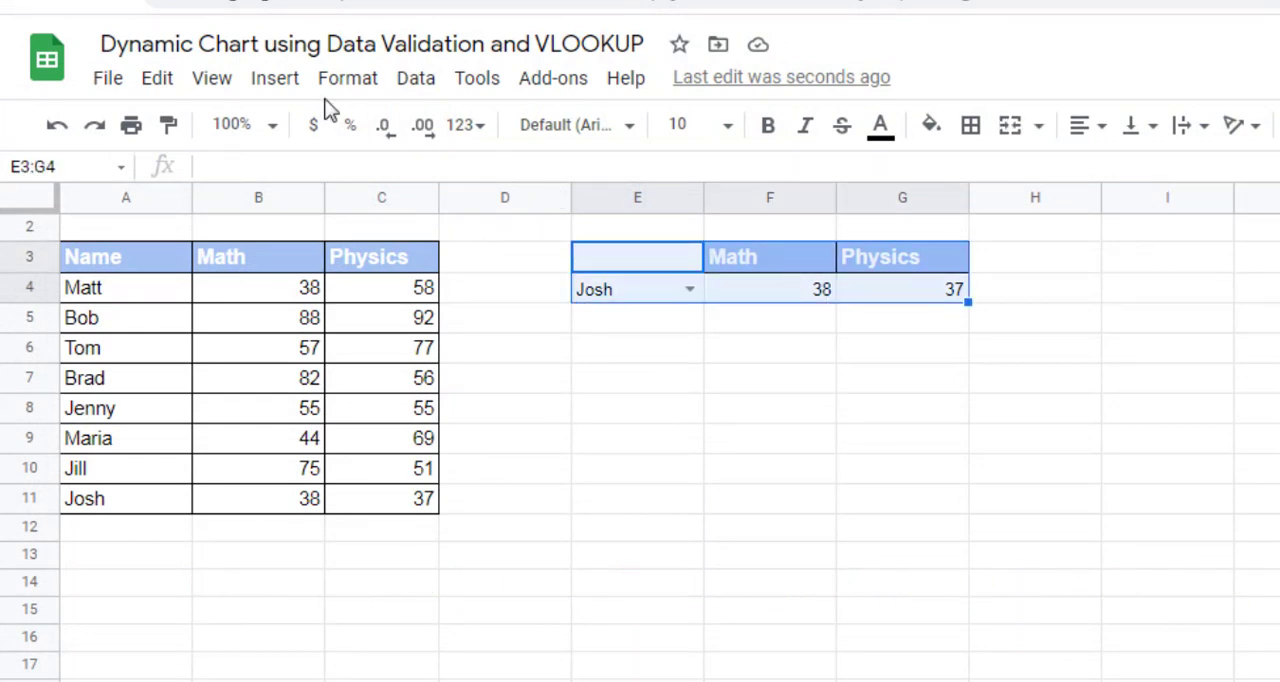
pyautogui.click(284, 86)
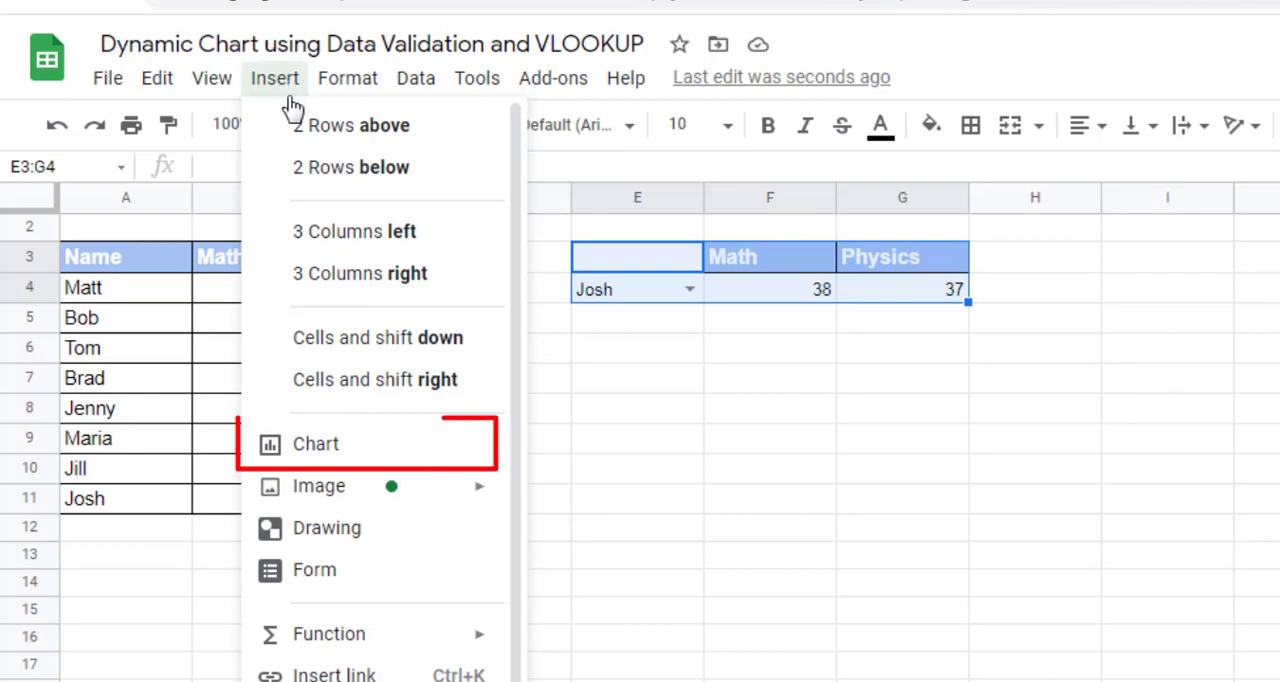
pyautogui.click(345, 450)
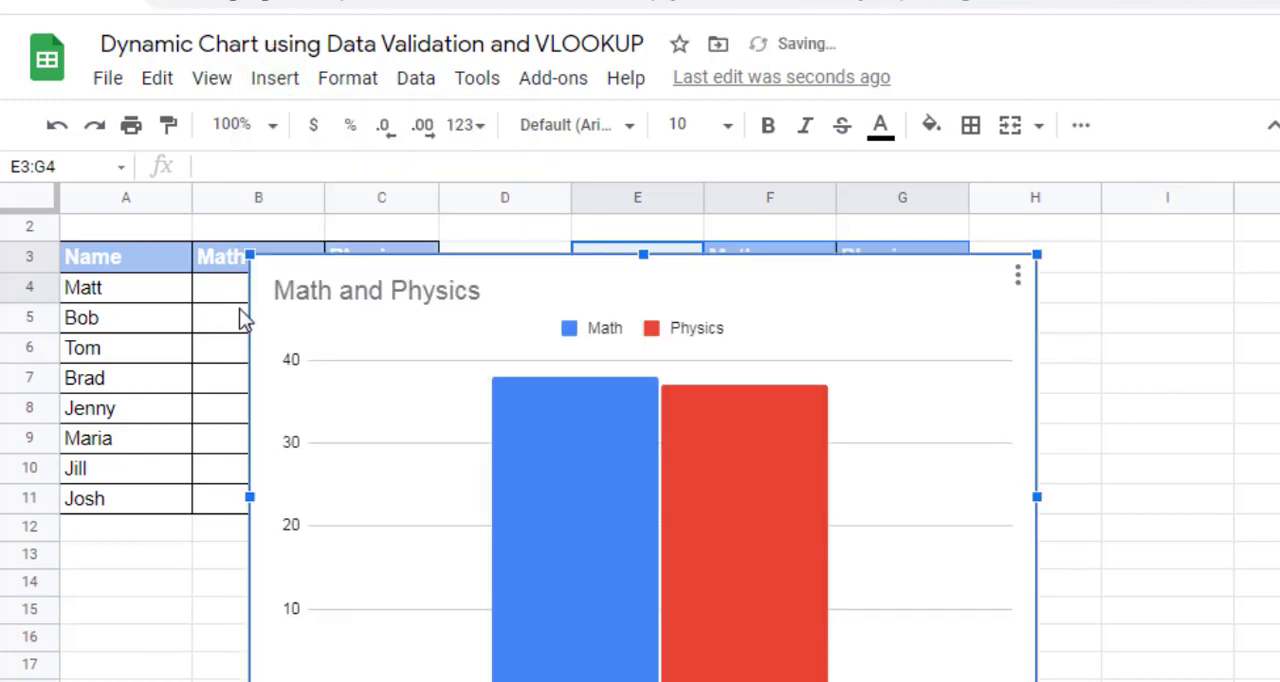
pyautogui.moveTo(253, 259); pyautogui.dragTo(324, 317)
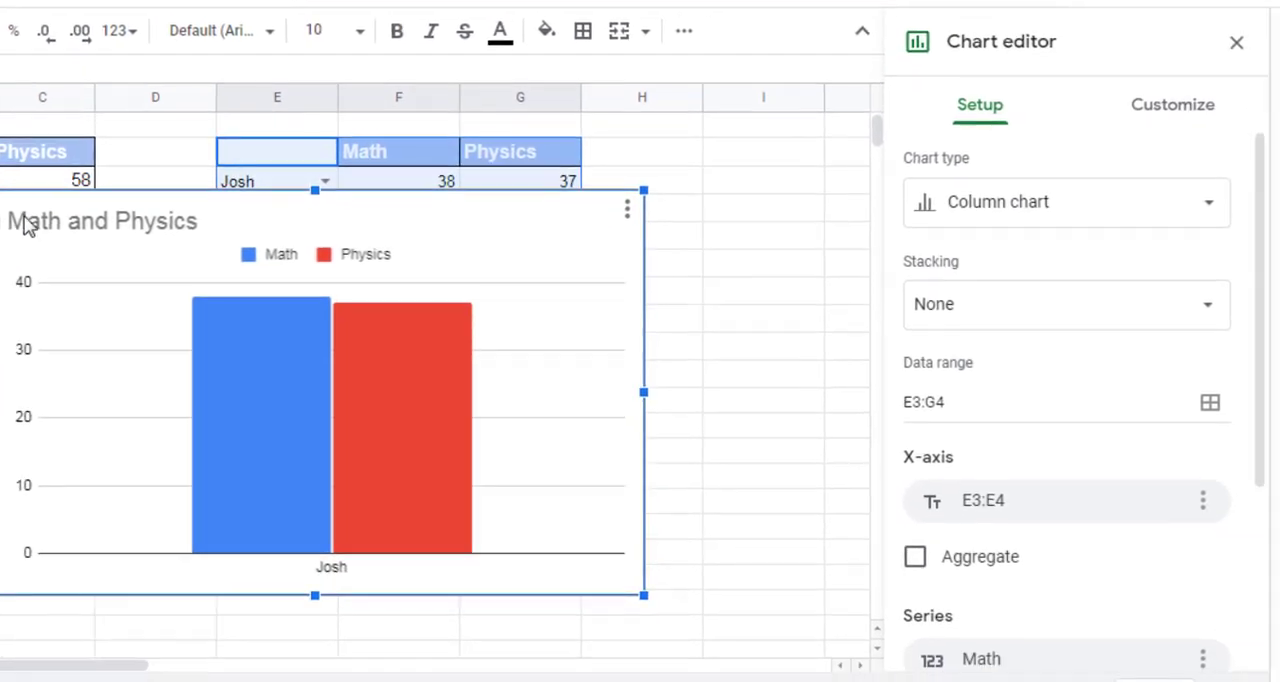
pyautogui.moveTo(400, 338); pyautogui.dragTo(614, 361)
# Step: Switch the chart's rows and columns, clear its title text and close the chart editor
pyautogui.scroll(-3, 1240, 460)
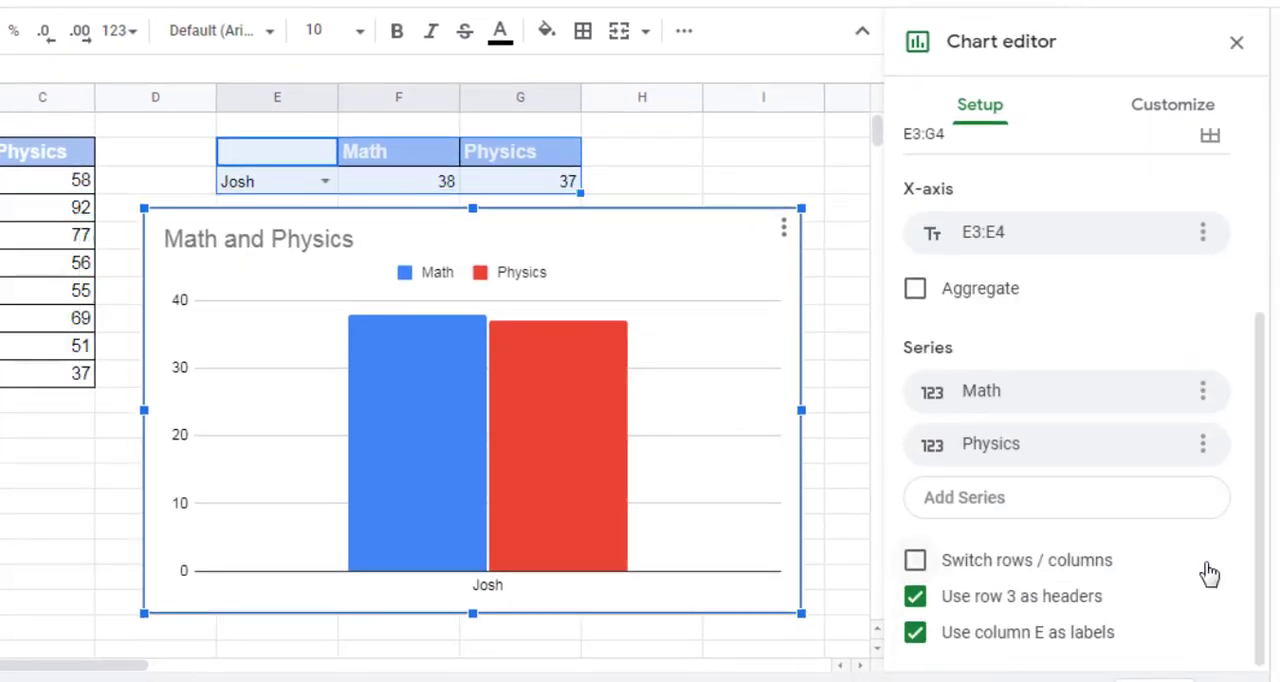
pyautogui.click(916, 560)
pyautogui.click(1158, 102)
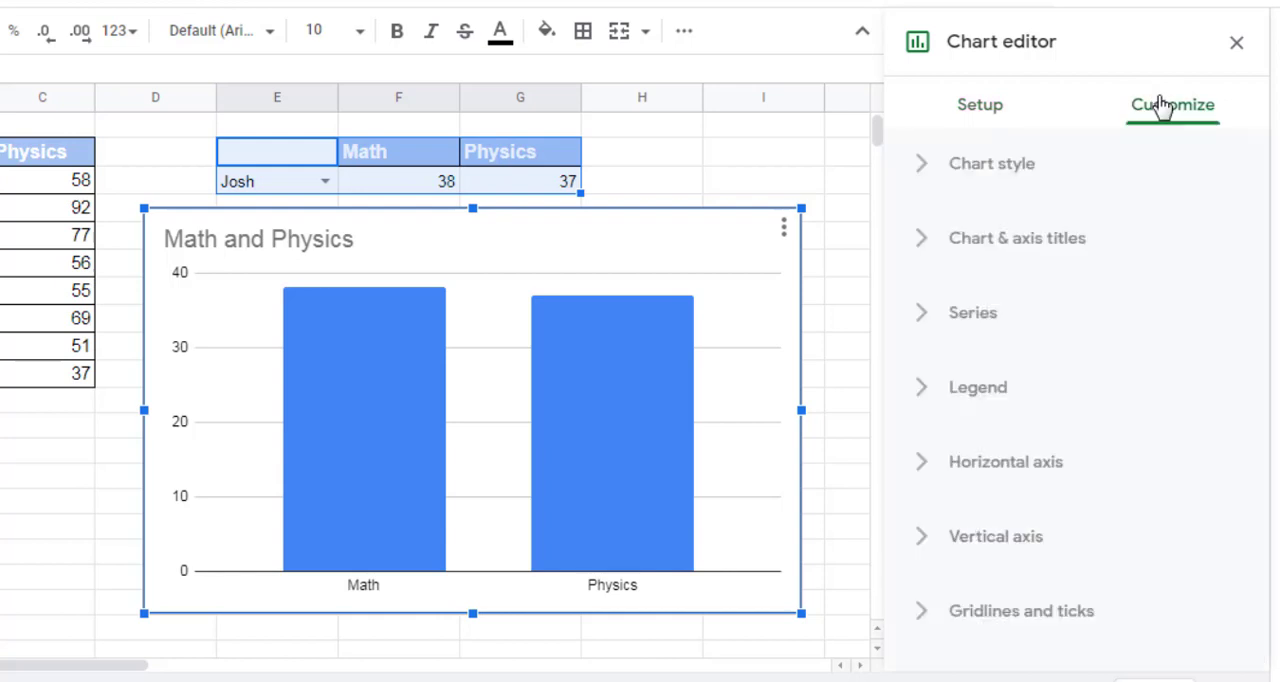
pyautogui.click(1080, 245)
pyautogui.tripleClick(1065, 413)
pyautogui.press('BackSpace')
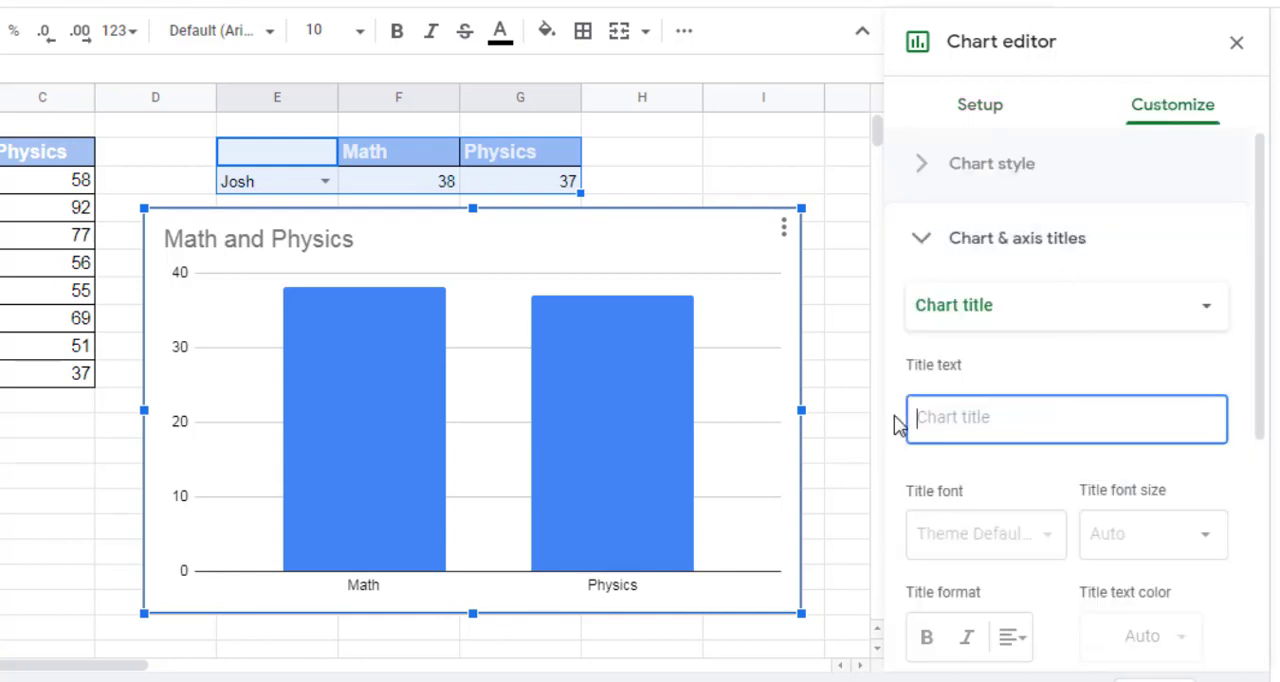
pyautogui.click(1237, 42)
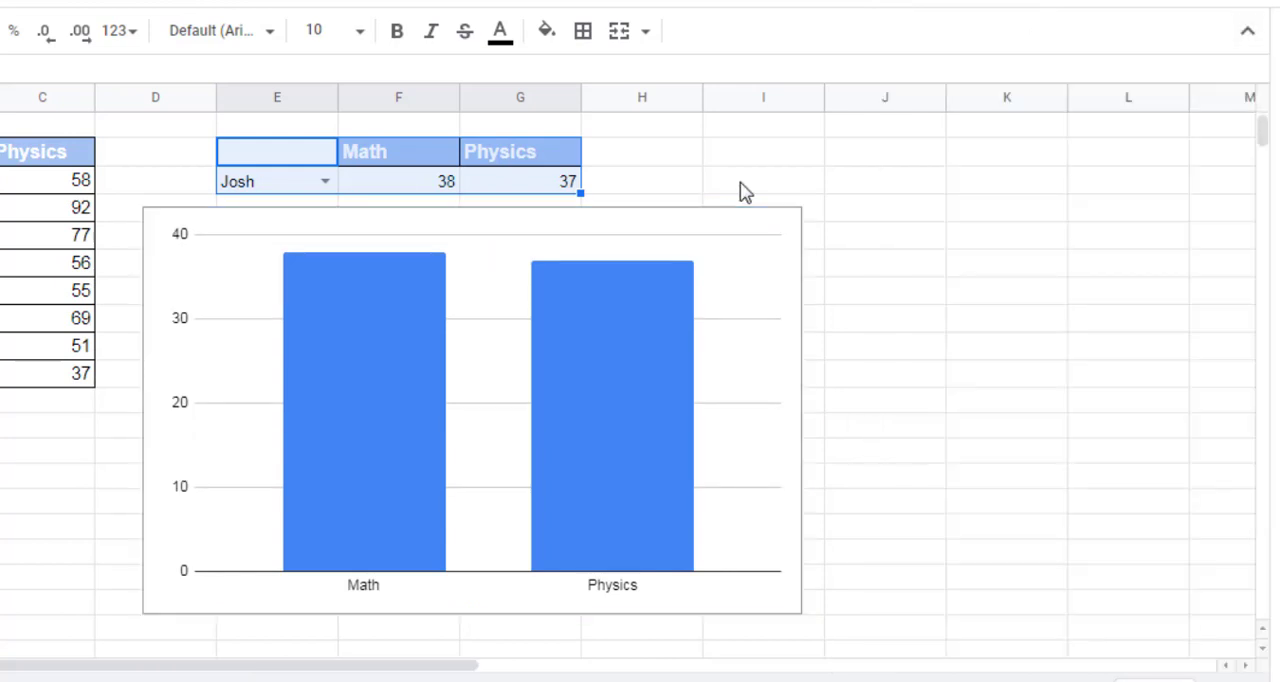
# Step: Test the dynamic chart by choosing the second, sixth, first, last and seventh students in the E4 drop-down
pyautogui.click(325, 183)
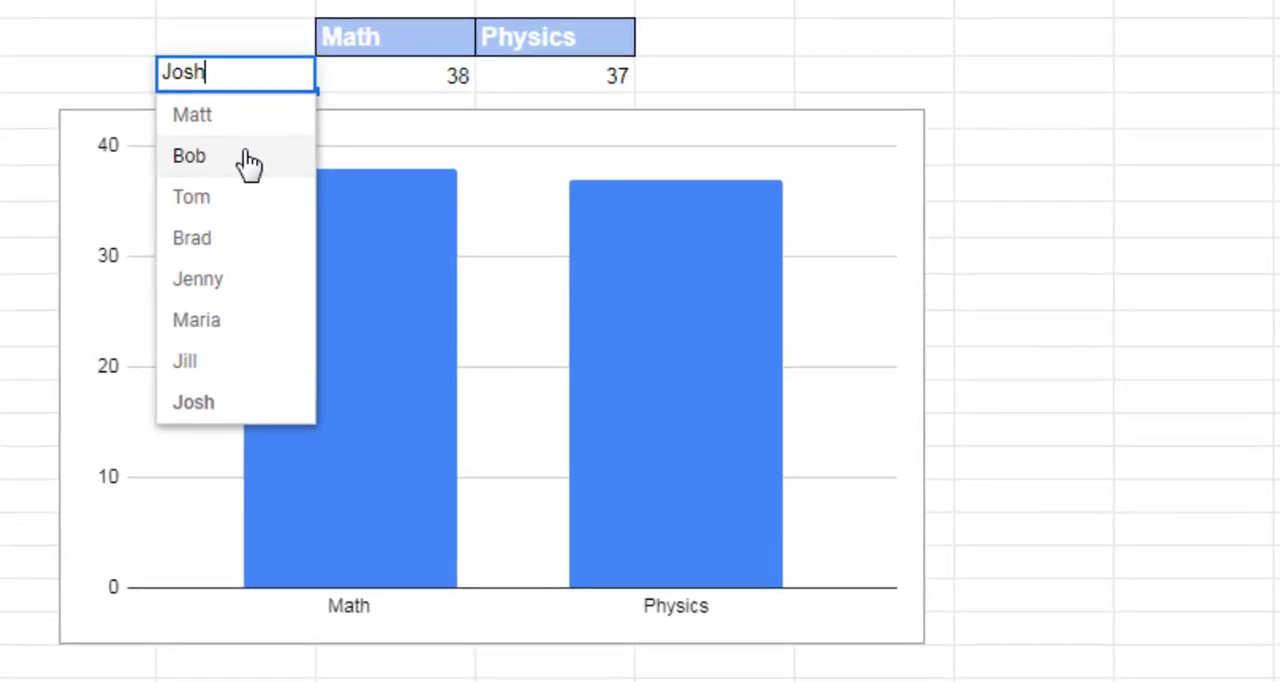
pyautogui.click(325, 238)
pyautogui.click(298, 78)
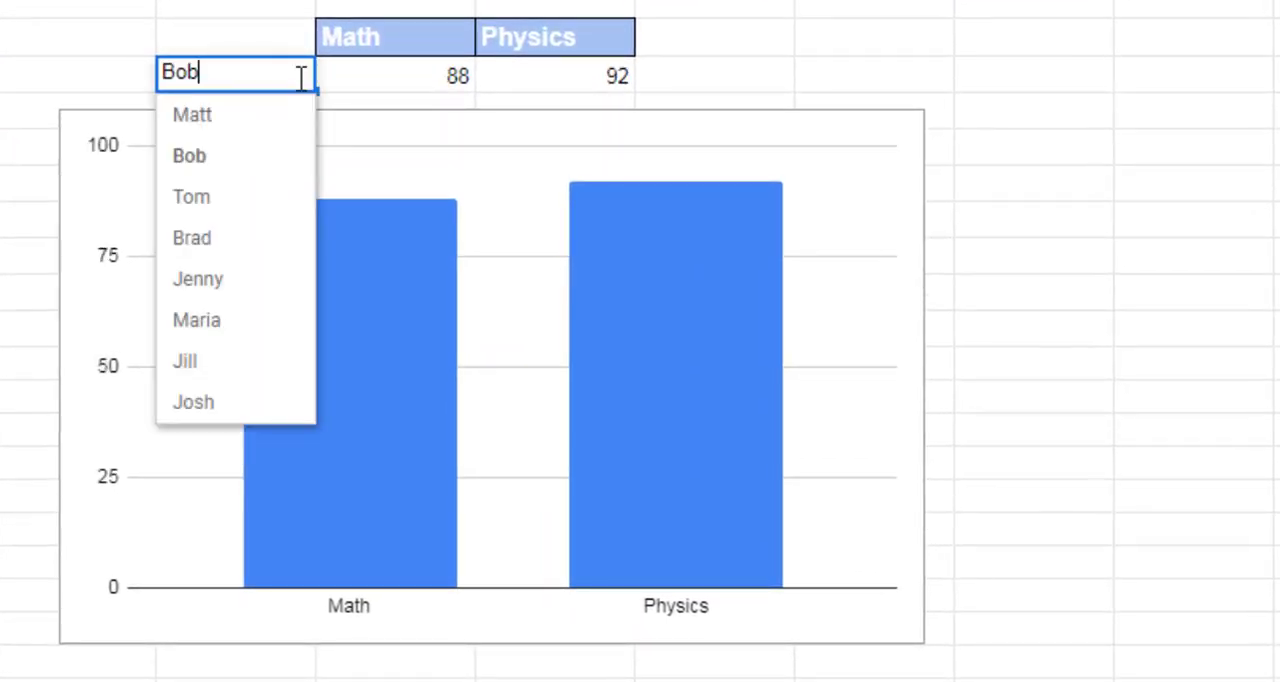
pyautogui.click(215, 317)
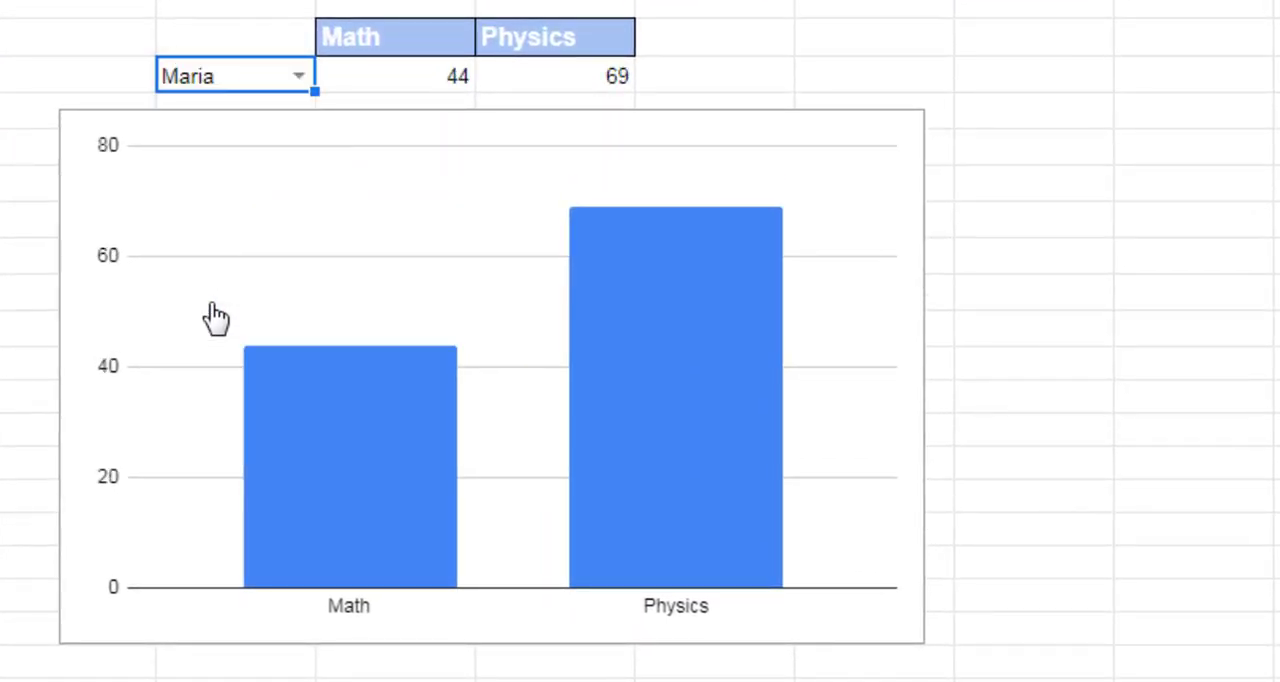
pyautogui.click(300, 78)
pyautogui.click(263, 122)
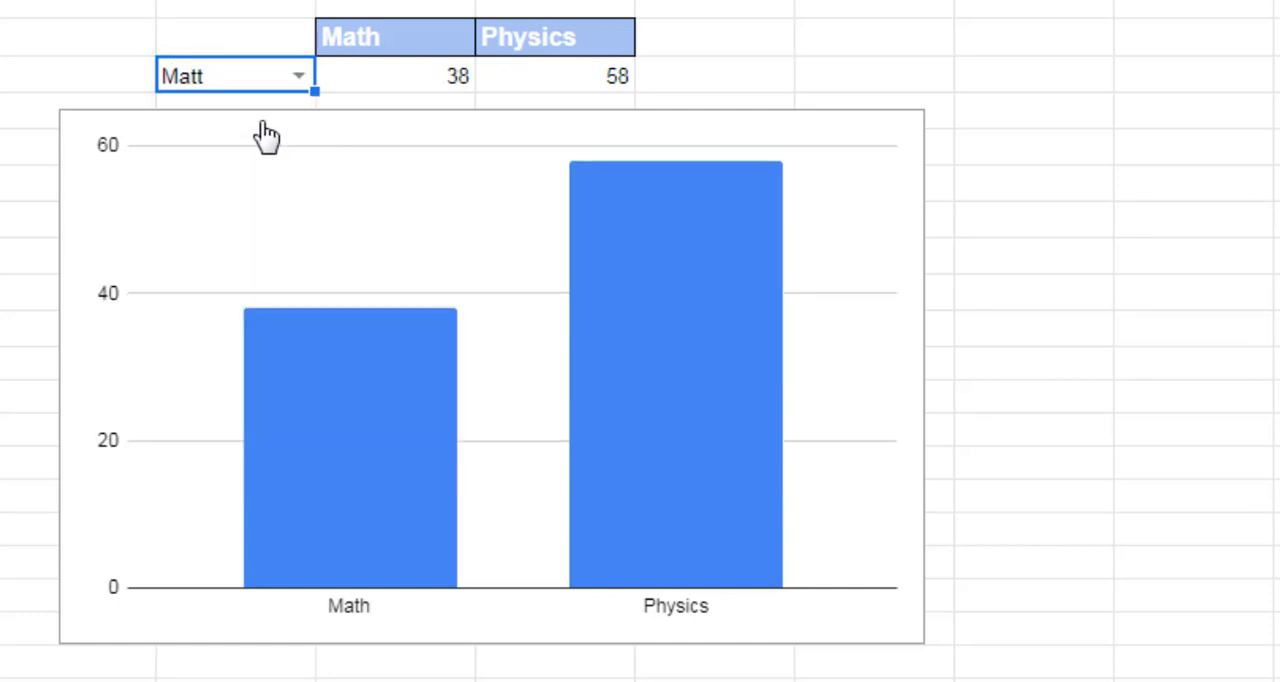
pyautogui.click(301, 79)
pyautogui.click(190, 406)
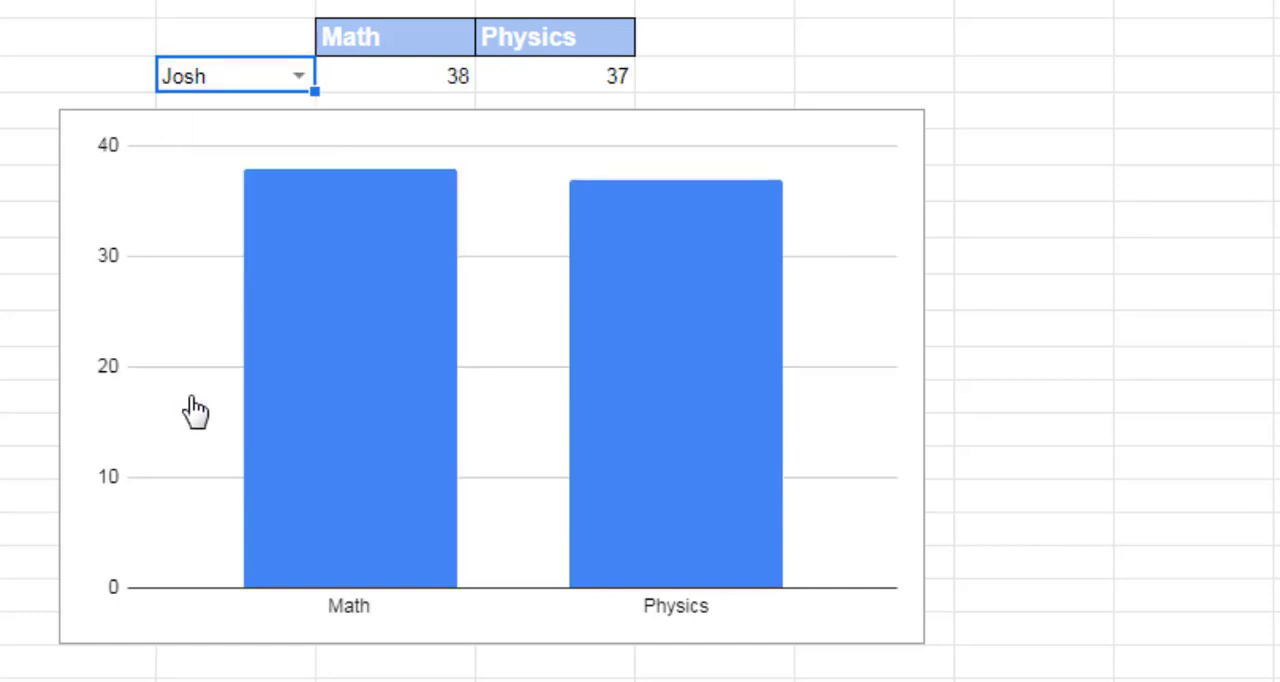
pyautogui.click(298, 79)
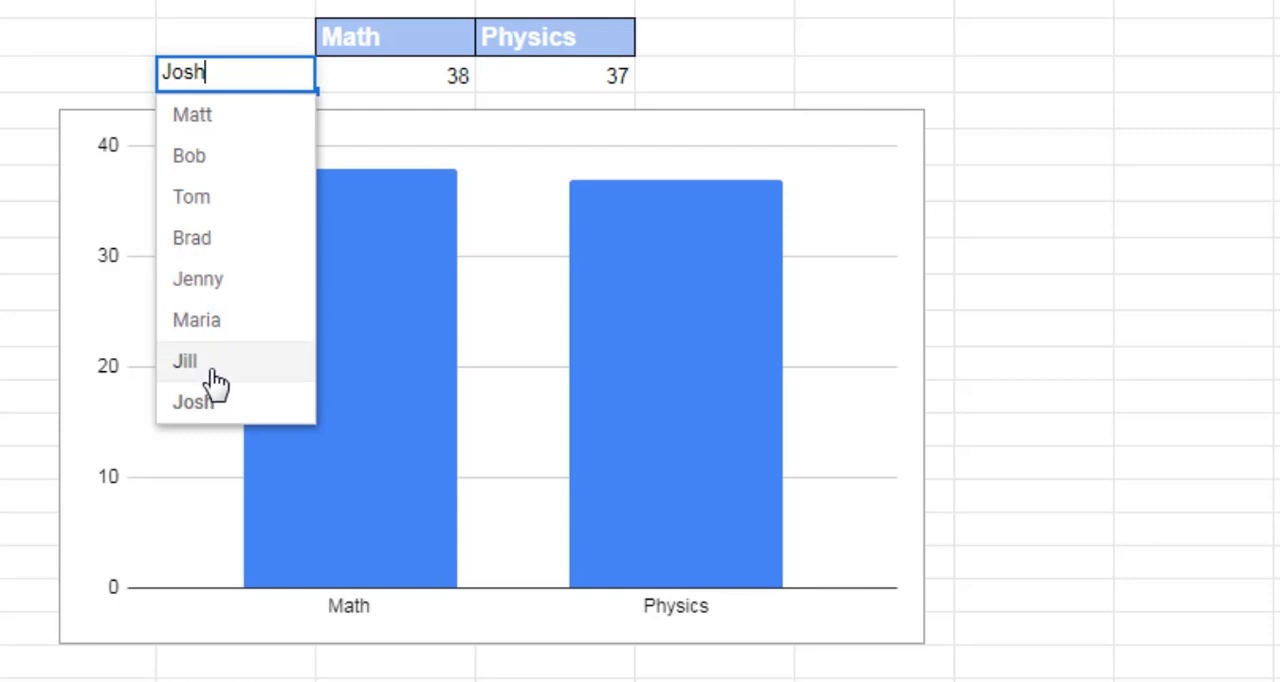
pyautogui.click(184, 363)
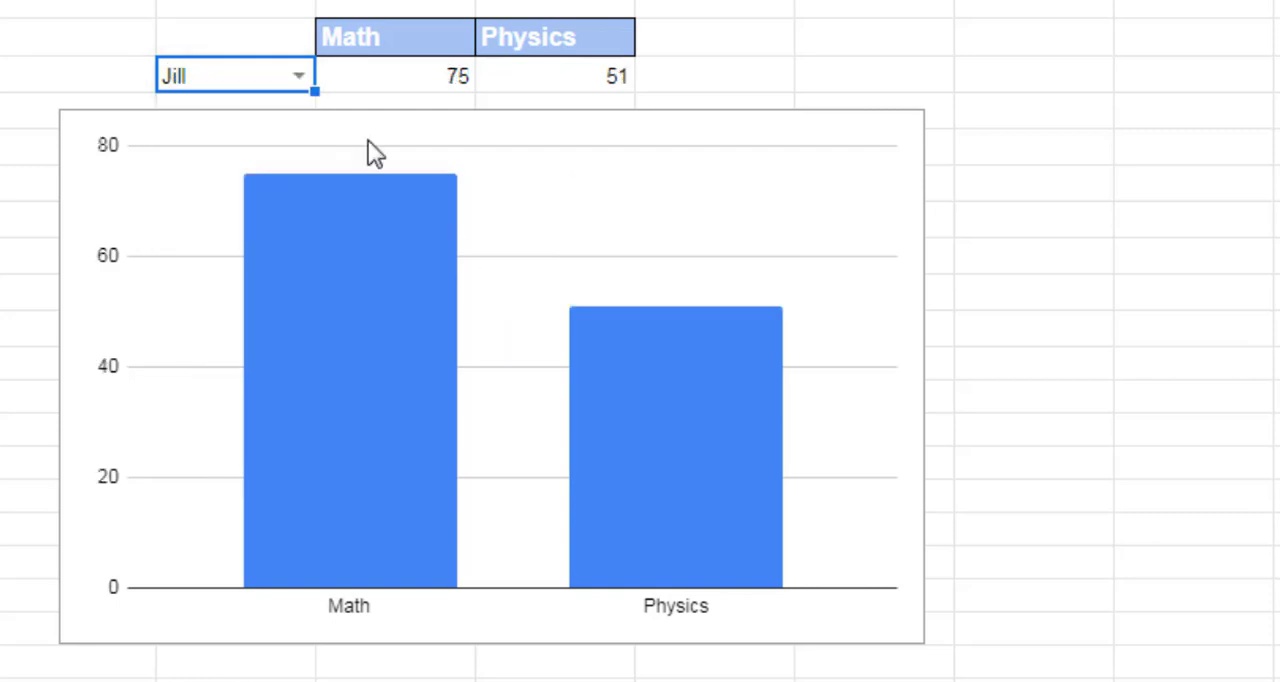
pyautogui.click(303, 80)
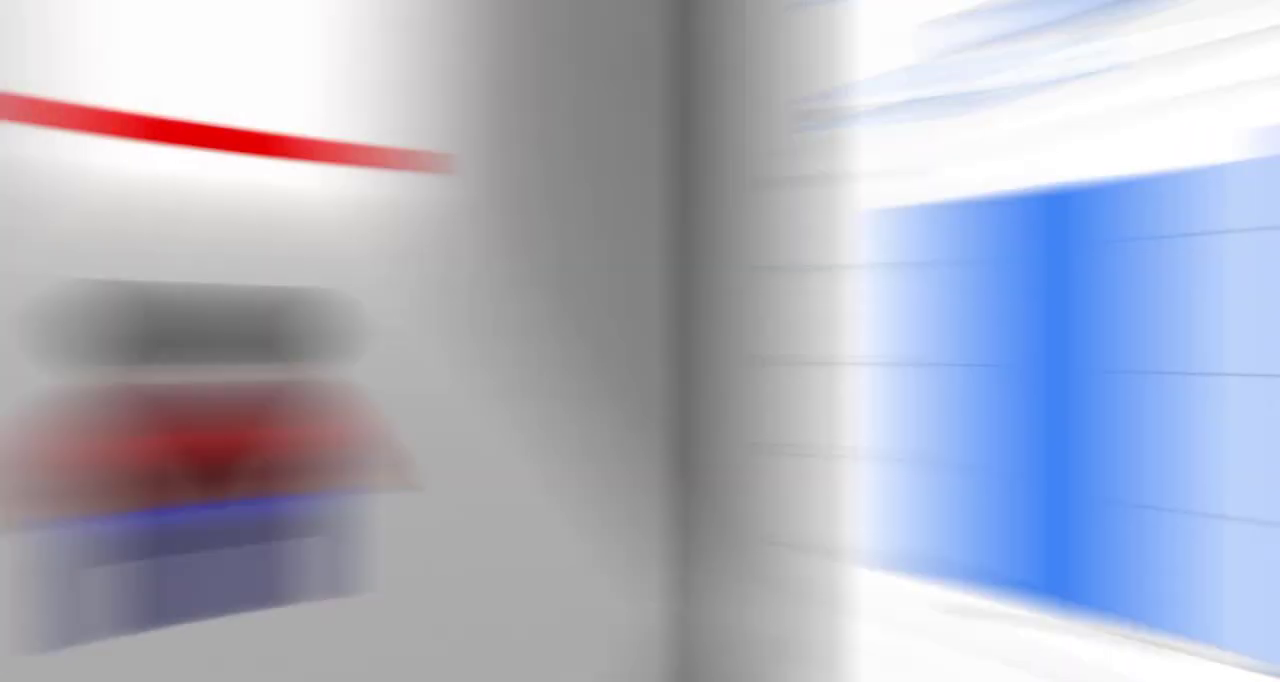